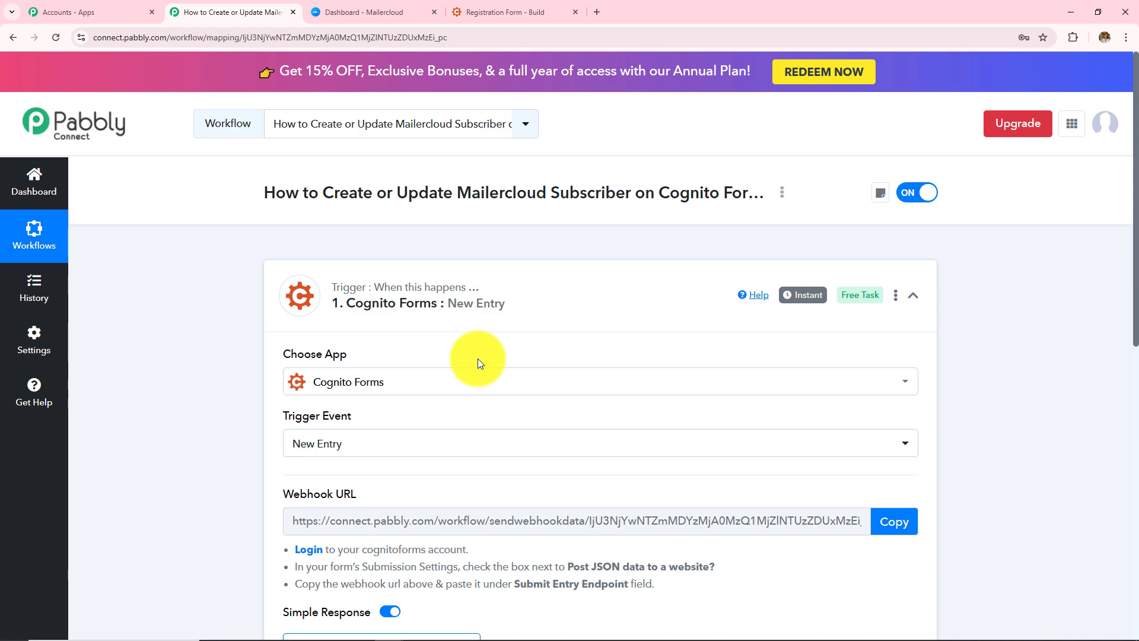
Switch to Cognito Forms and open the public page of the Registration Form from its shared link.
scroll(478, 358, "down", 8)
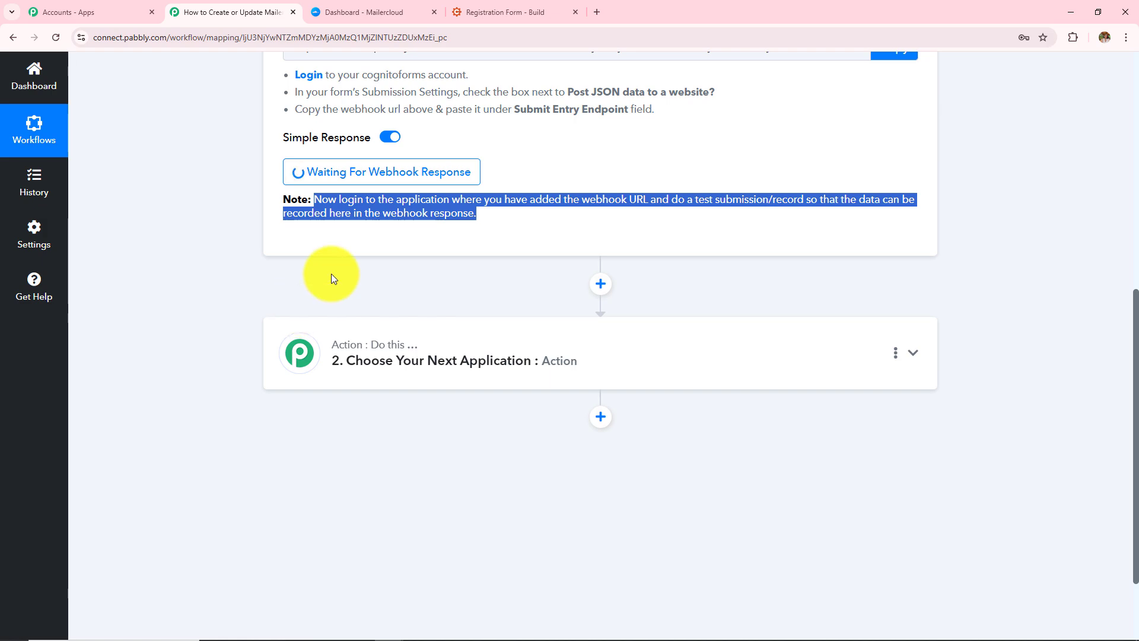
left_click(516, 12)
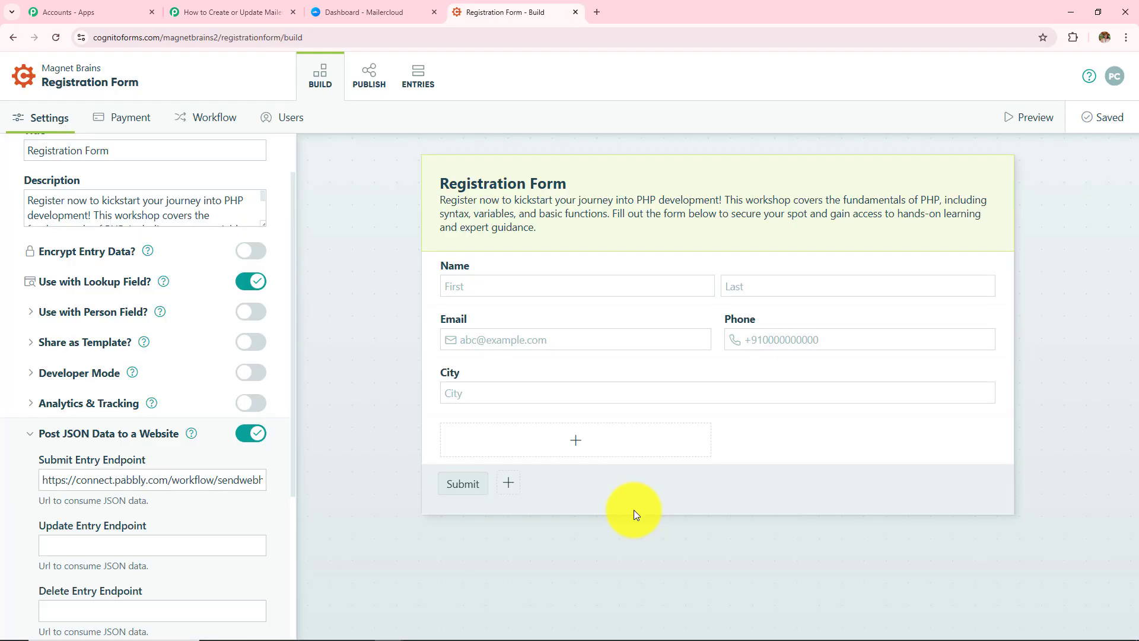
left_click(381, 92)
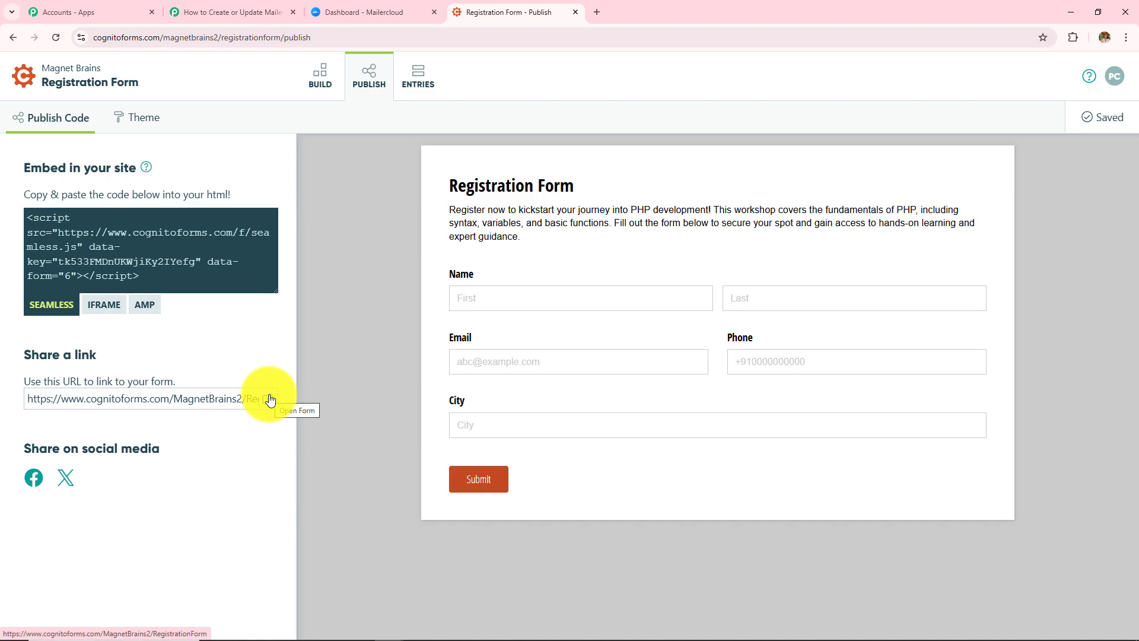
left_click(270, 399)
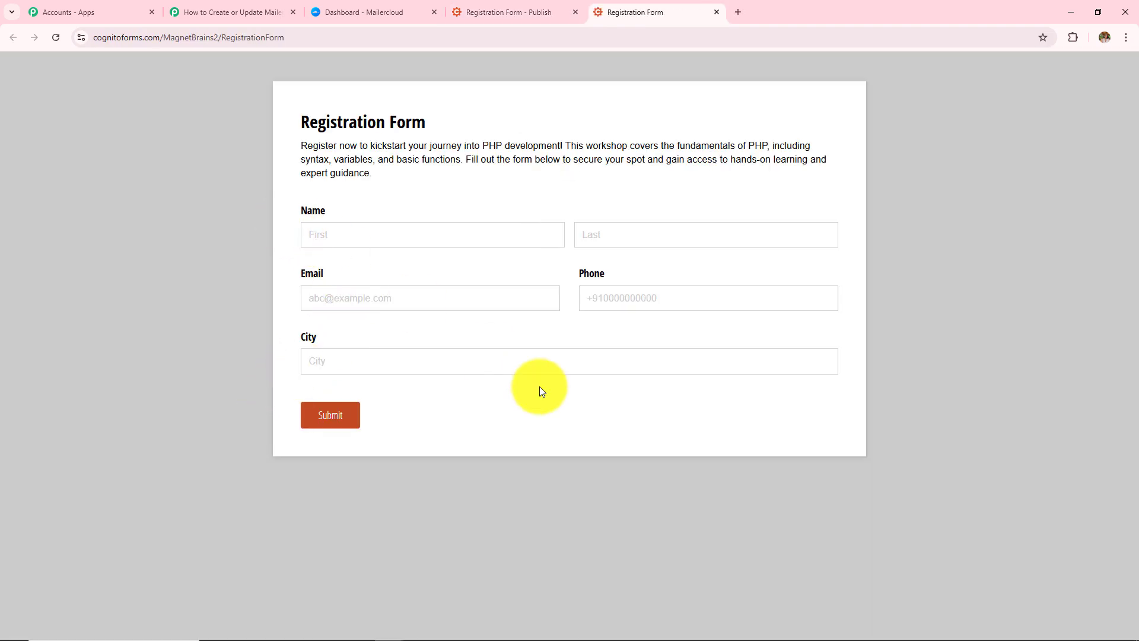
Fill in the name, email, phone and city with the first saved autofill entry and submit the registration form.
left_click(417, 233)
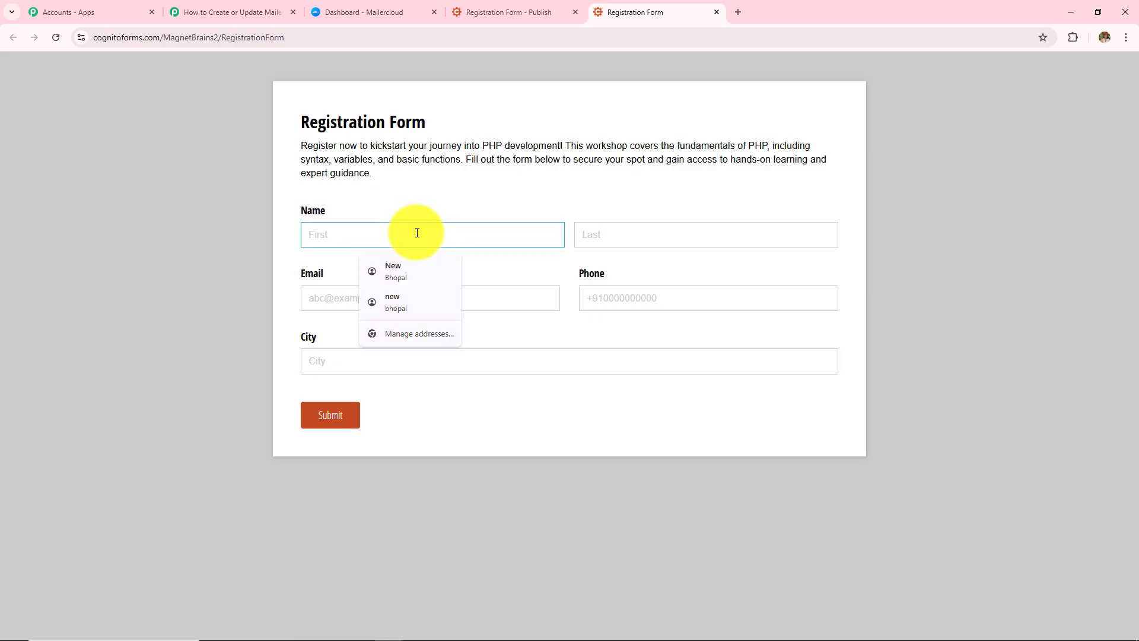
left_click(393, 271)
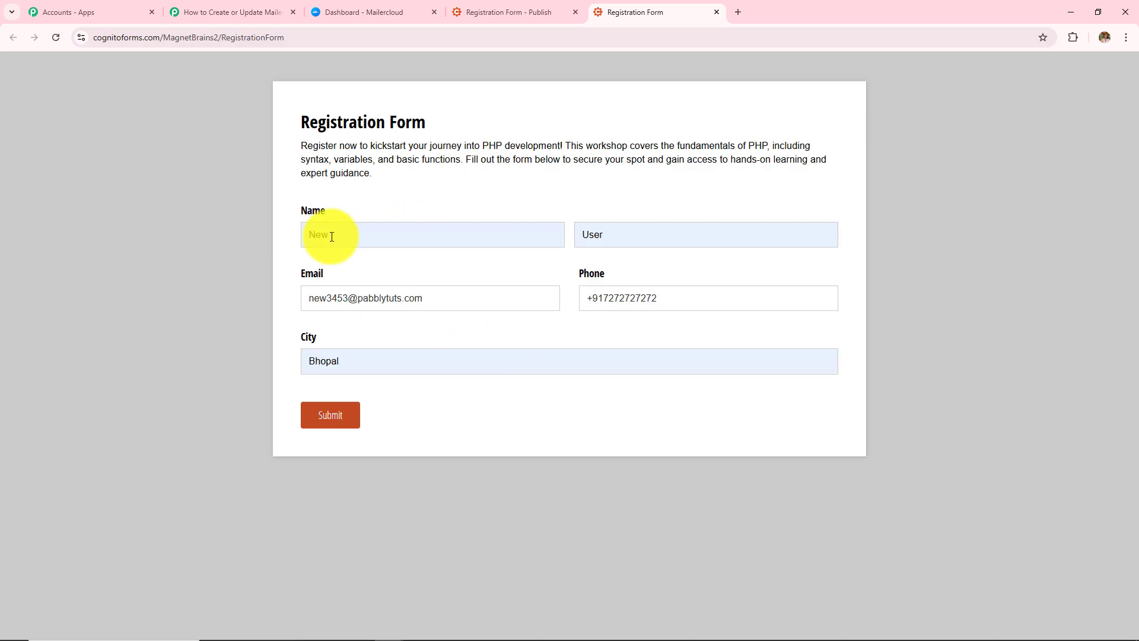
left_click_drag(344, 234, 247, 234)
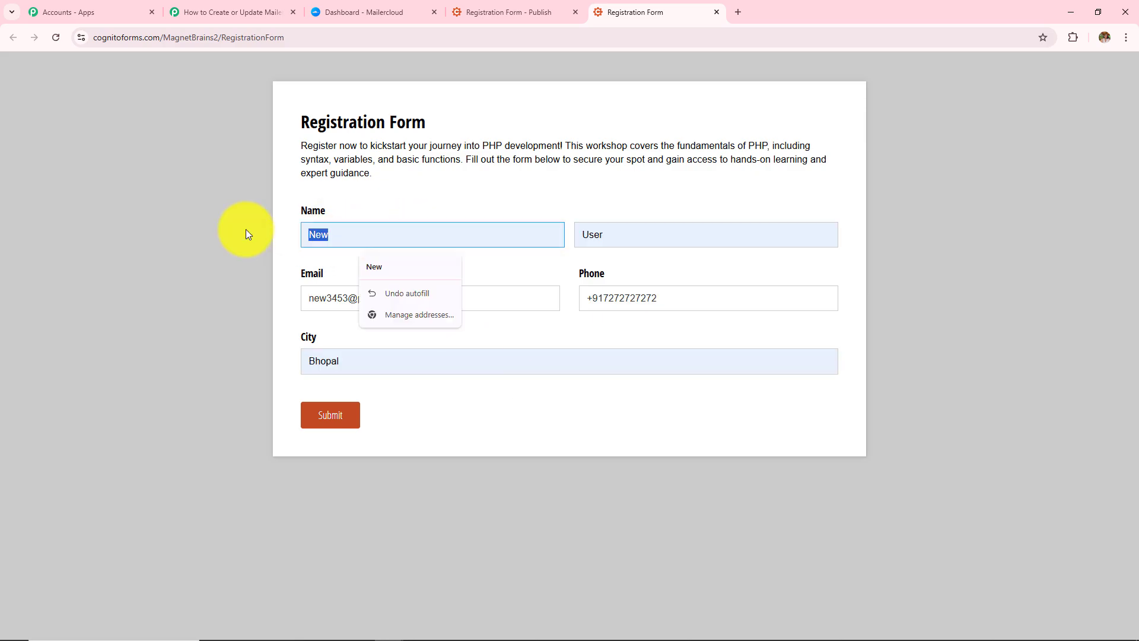
double_click(623, 231)
left_click(442, 304)
left_click_drag(208, 320, 10, 347)
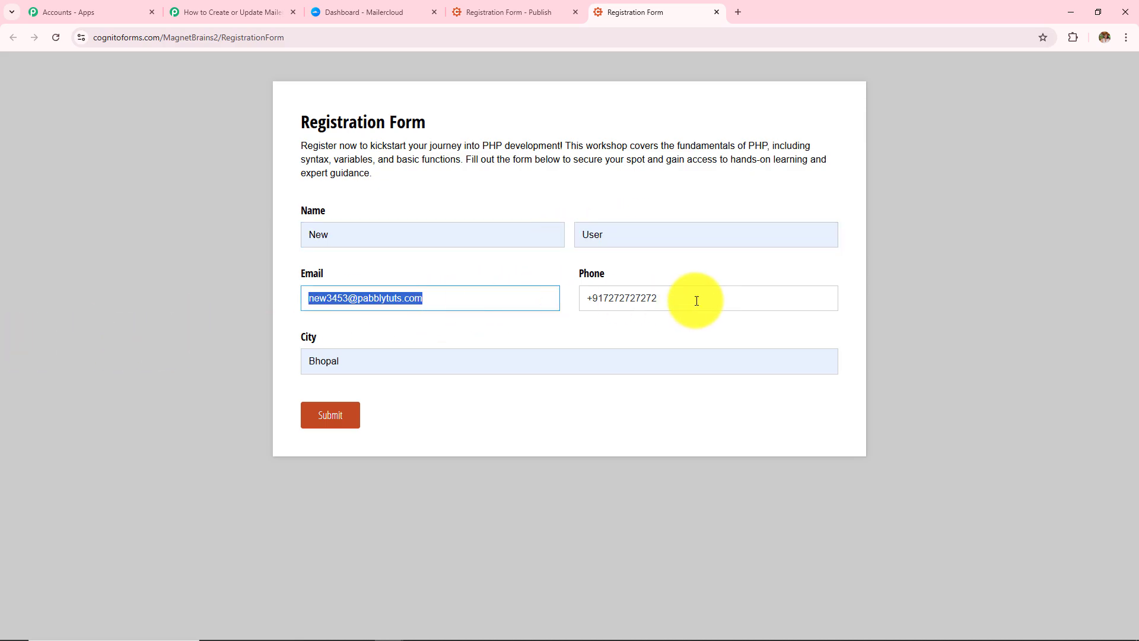
left_click_drag(682, 300, 452, 323)
left_click_drag(380, 363, 84, 393)
left_click(85, 391)
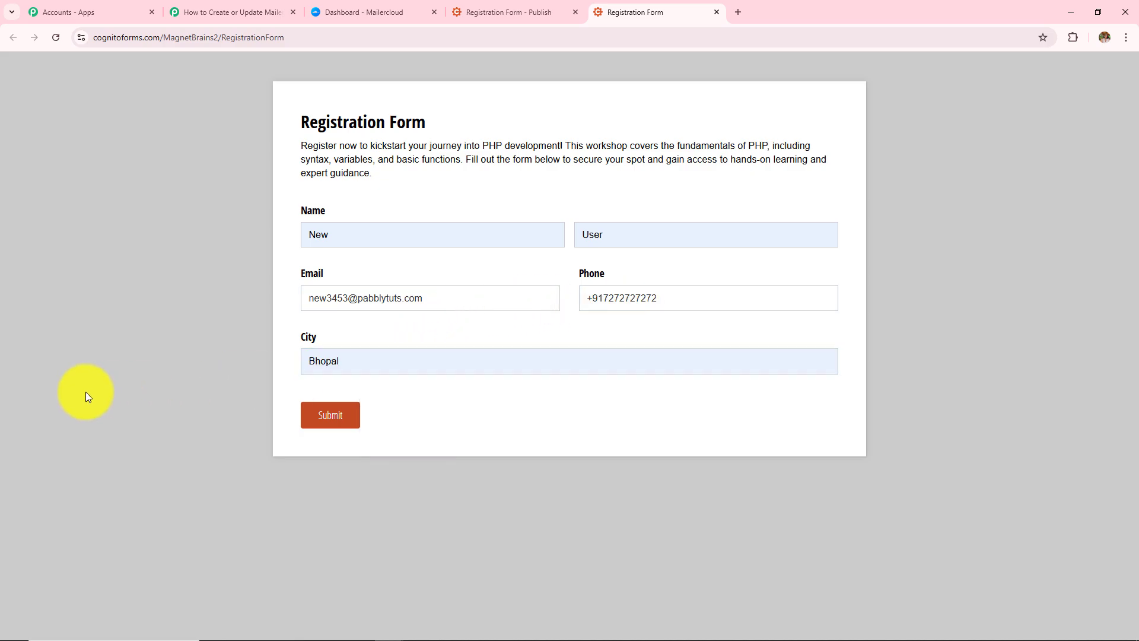
left_click(338, 422)
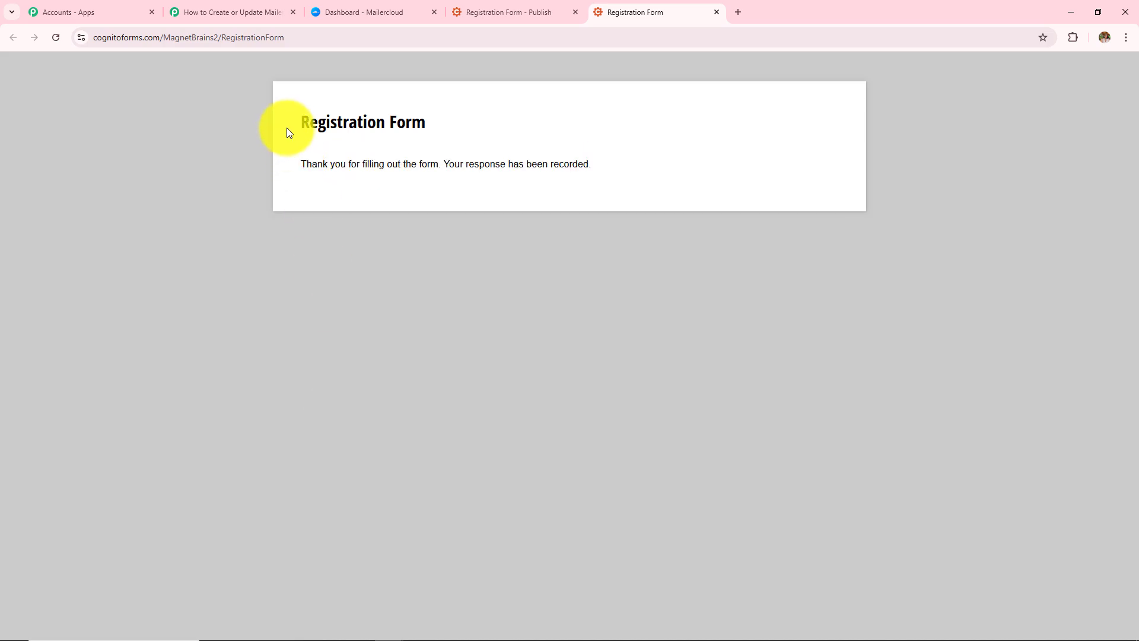
left_click_drag(288, 131, 688, 172)
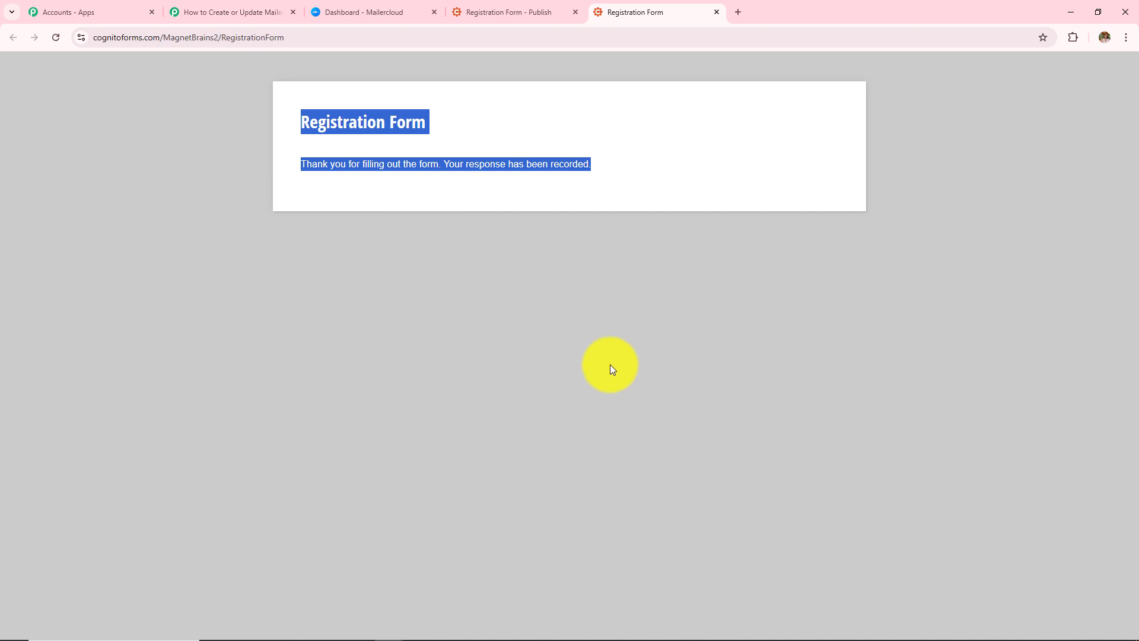
Switch back to the Pabbly Connect workflow and examine the phone, name, email and city values in the received webhook response.
left_click(169, 1)
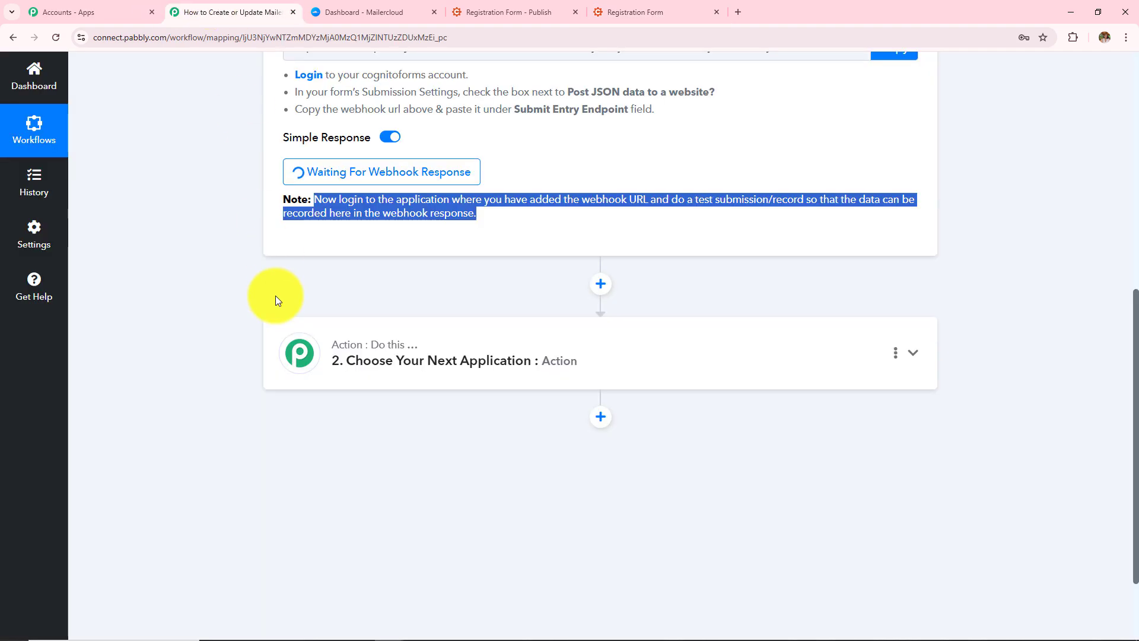
scroll(965, 240, "down", 3)
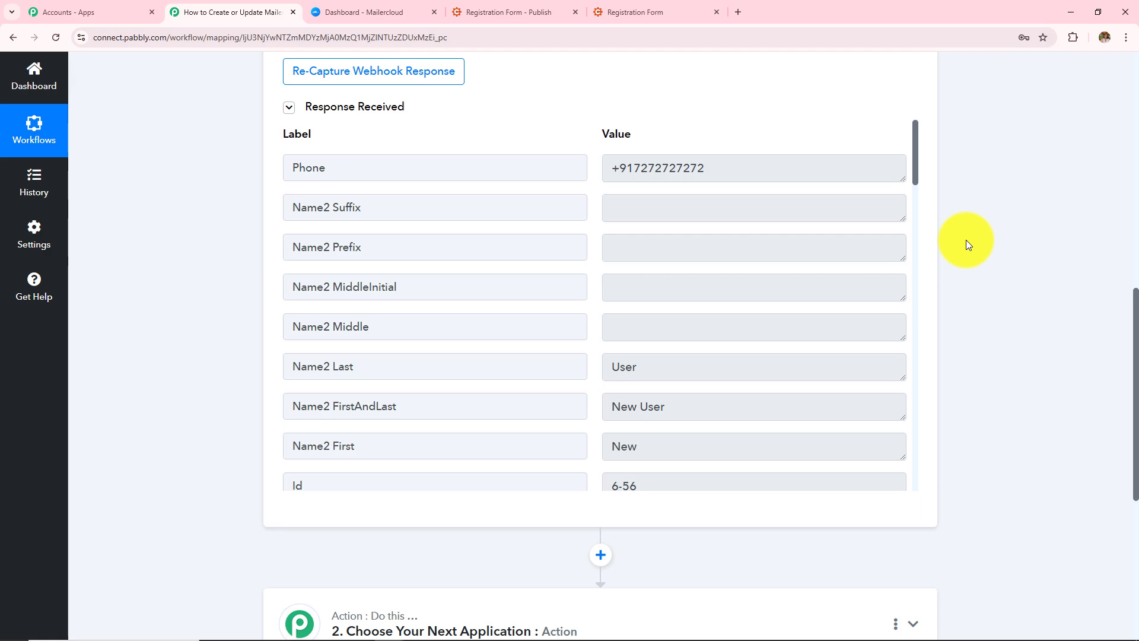
triple_click(727, 171)
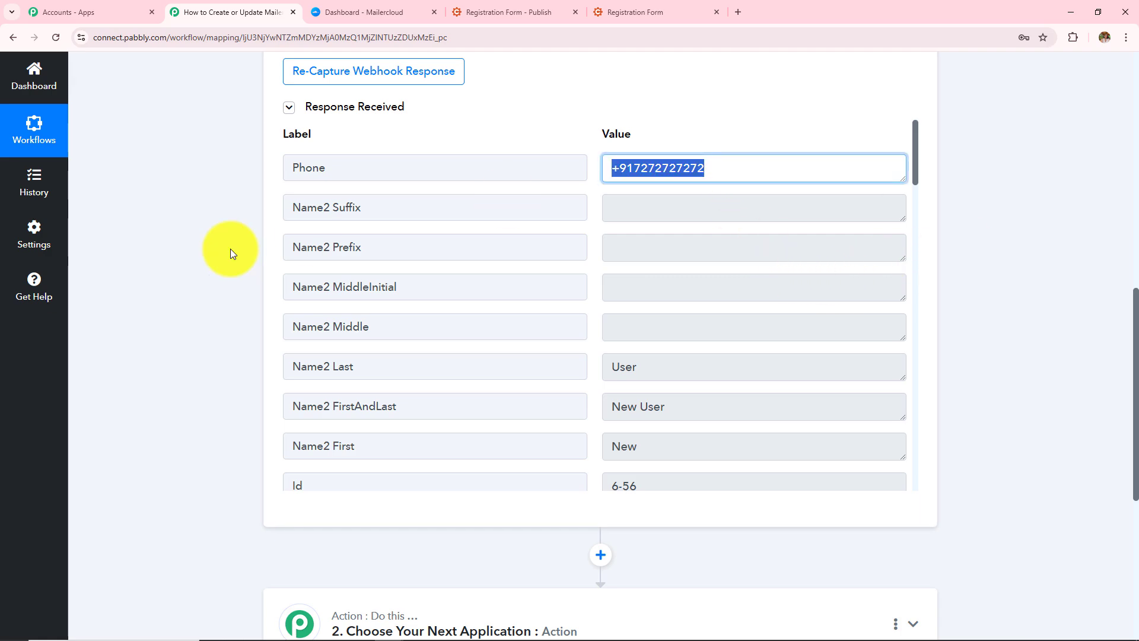
scroll(694, 334, "down", 3)
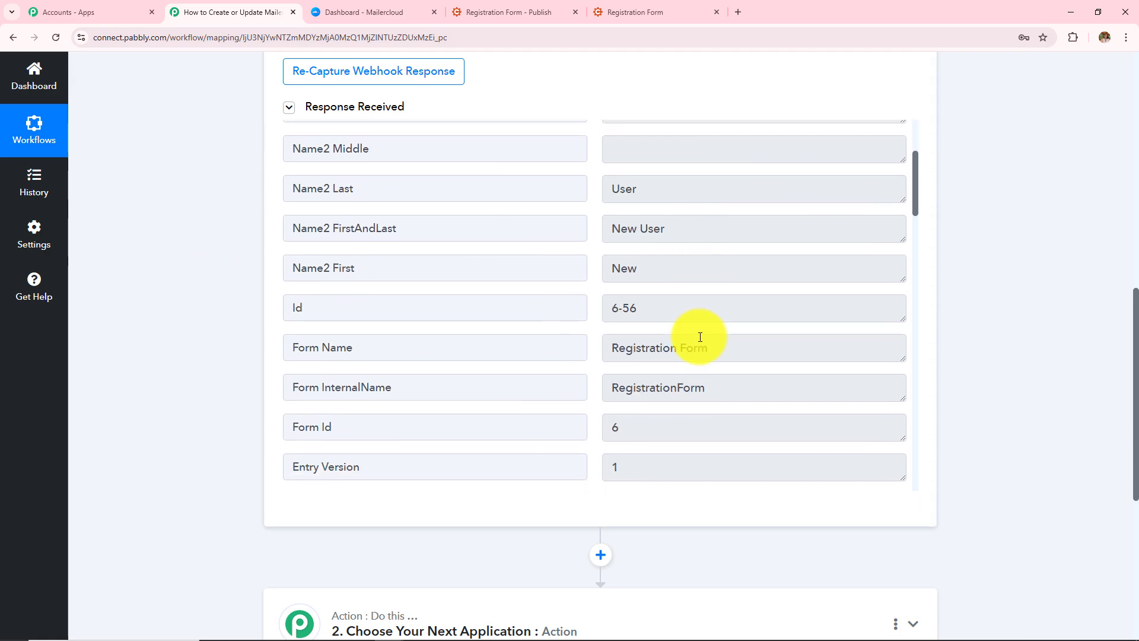
triple_click(674, 228)
scroll(529, 287, "down", 5)
triple_click(765, 342)
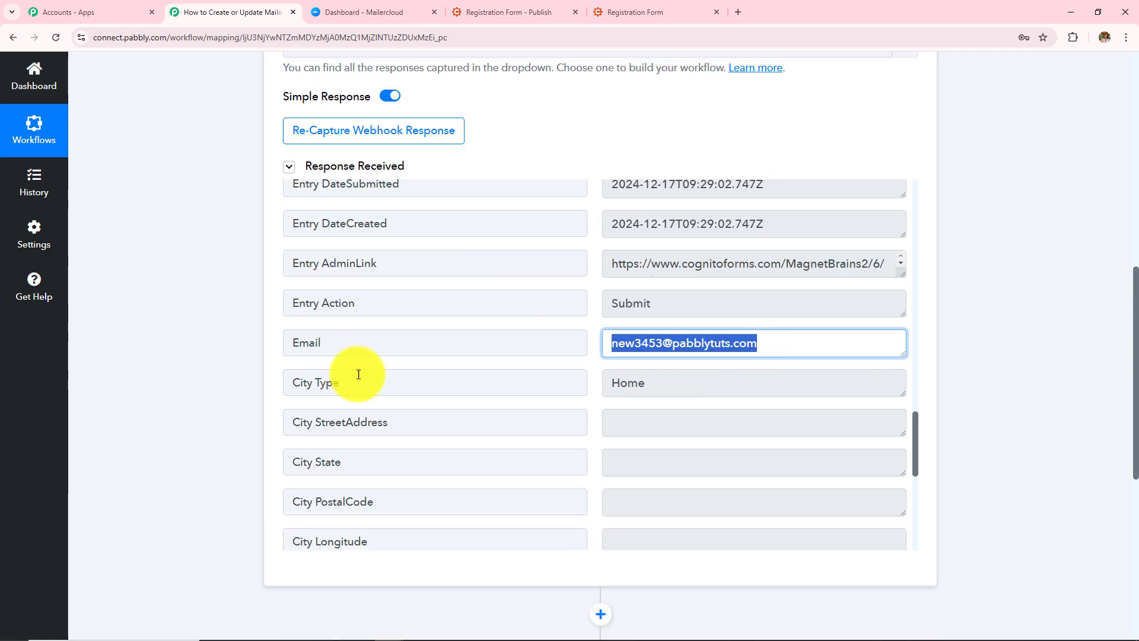
scroll(653, 424, "down", 7)
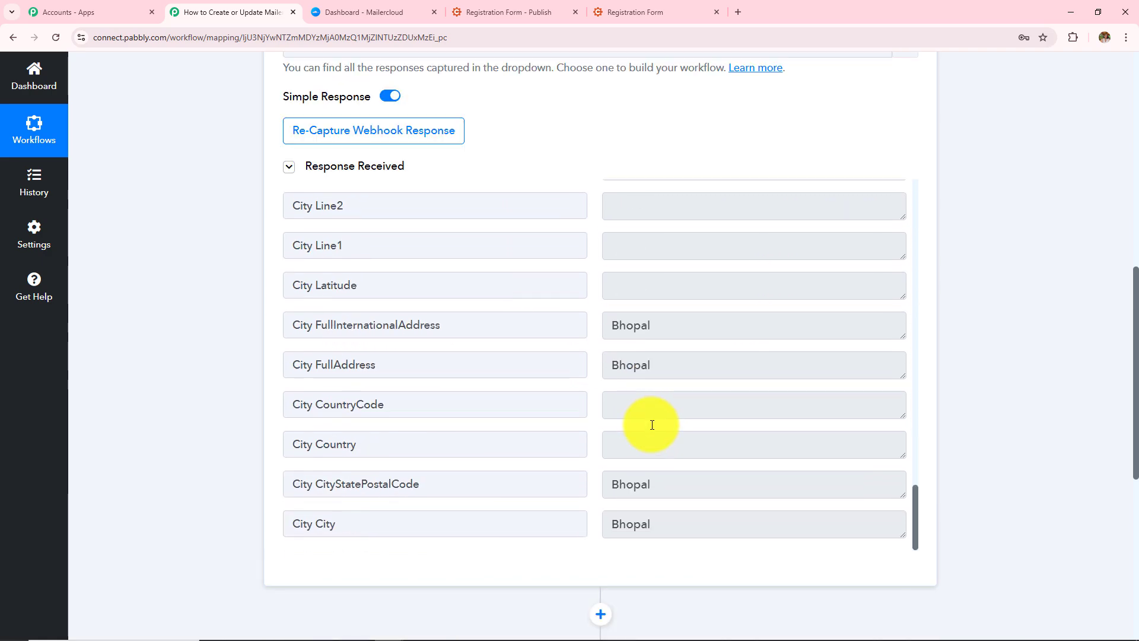
triple_click(675, 366)
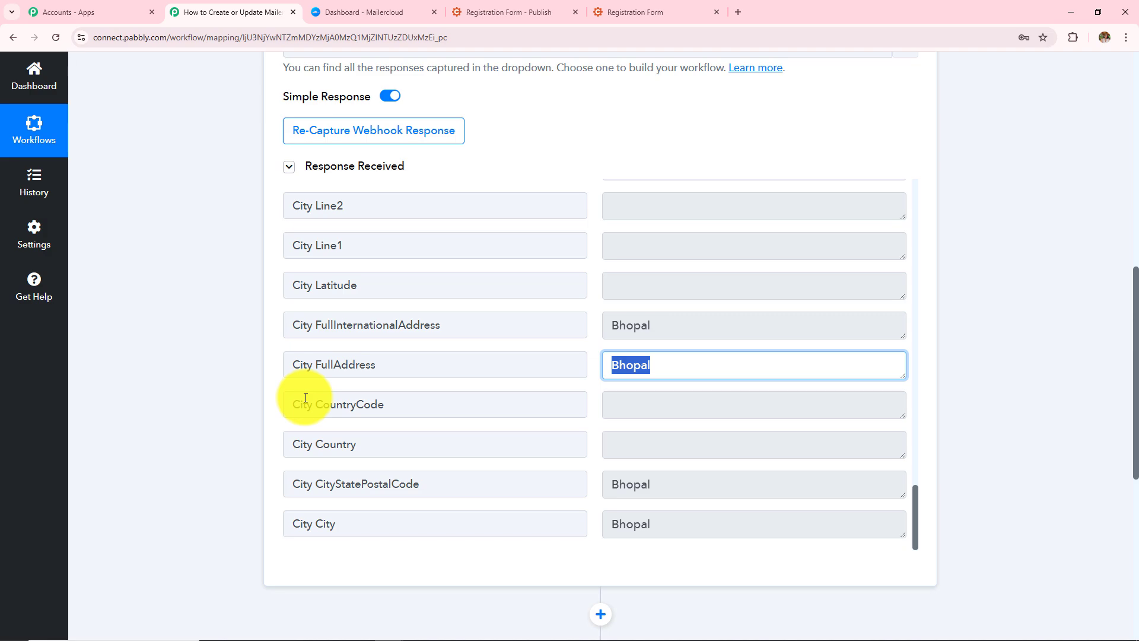
scroll(163, 415, "up", 10)
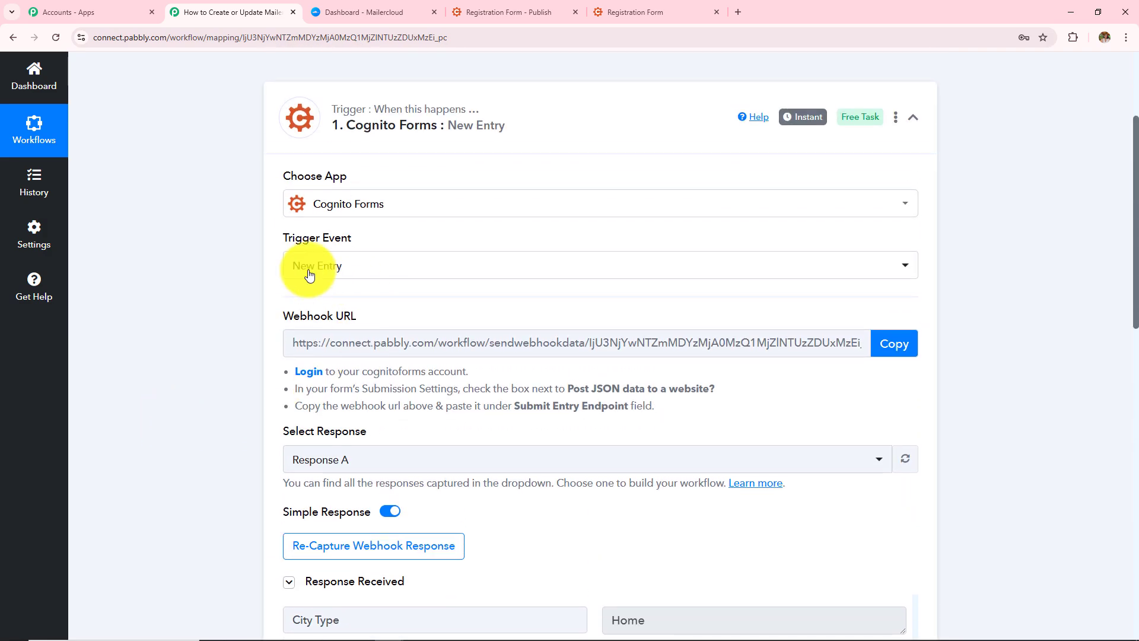
scroll(305, 382, "up", 2)
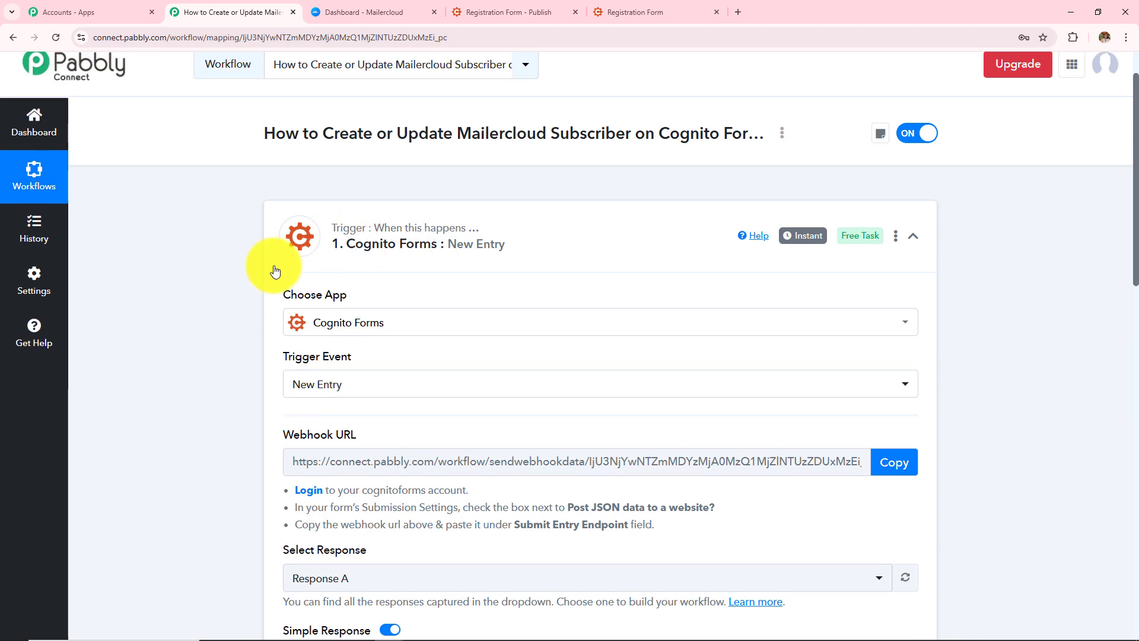
scroll(178, 301, "up", 1)
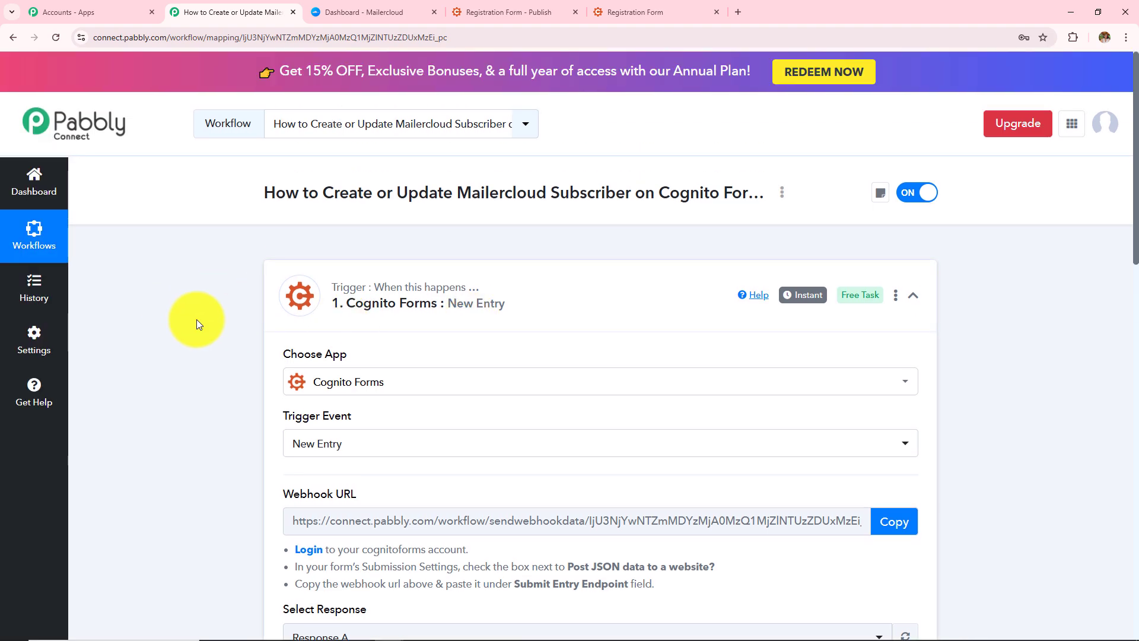
scroll(196, 320, "down", 12)
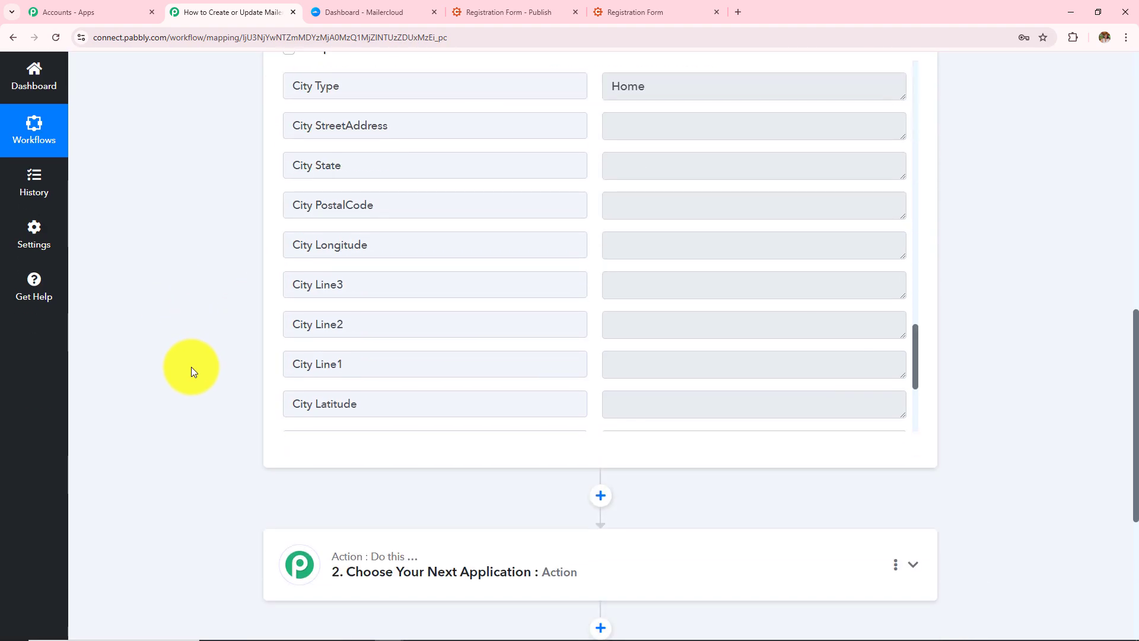
scroll(209, 357, "up", 4)
scroll(215, 330, "up", 7)
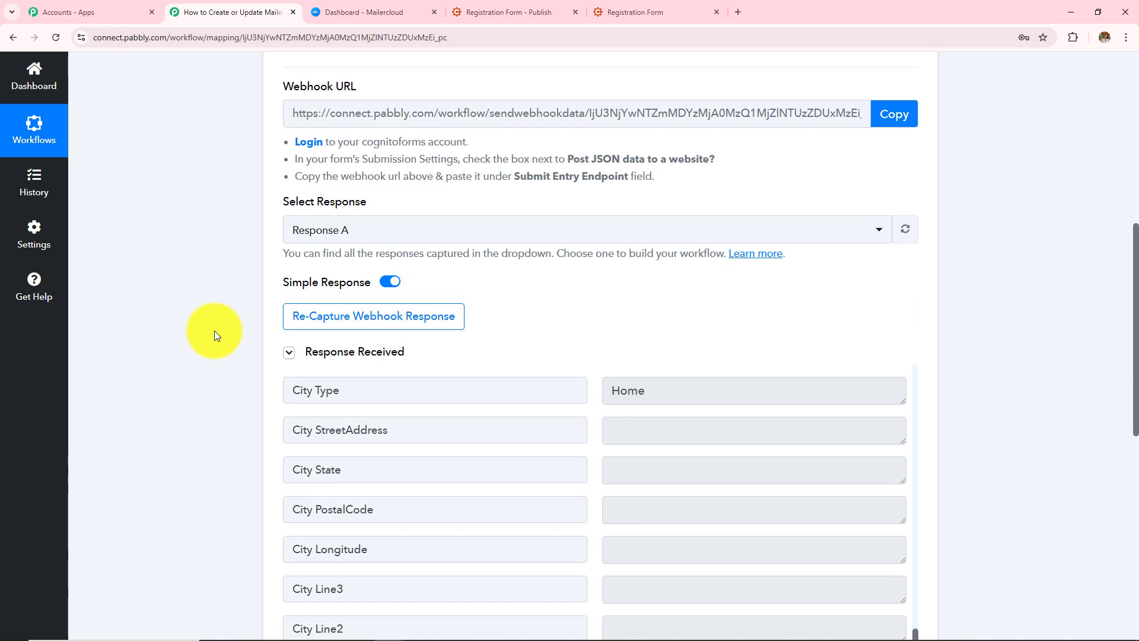
scroll(214, 330, "up", 1)
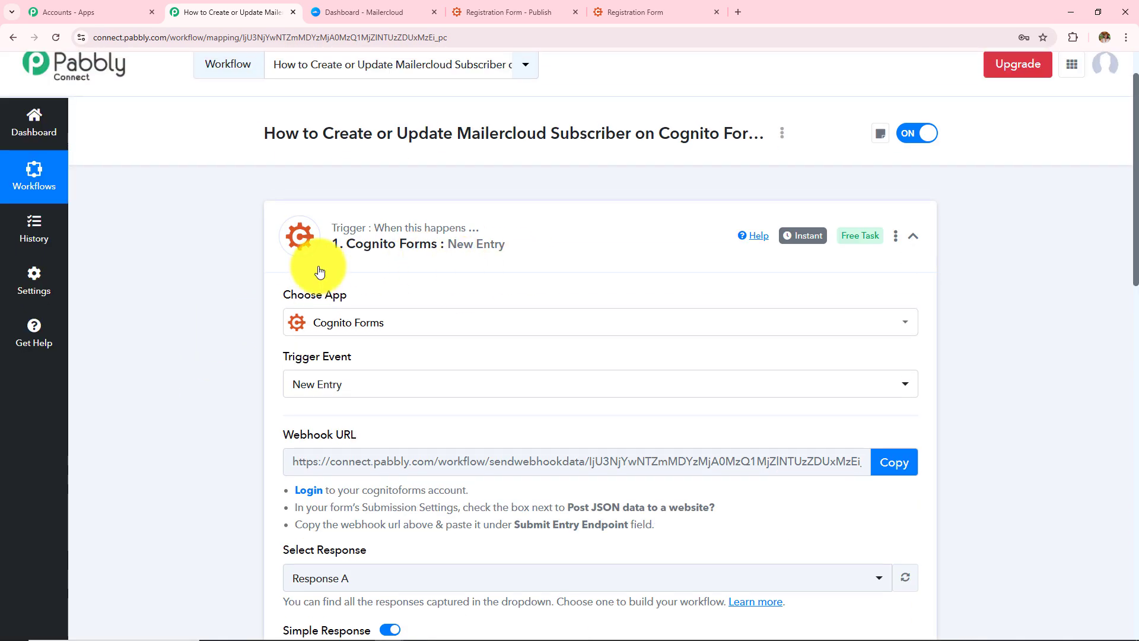
left_click_drag(319, 133, 559, 135)
Set the workflow's second step to the Mailercloud app with the action event Create / Update a Subscriber.
scroll(163, 320, "down", 12)
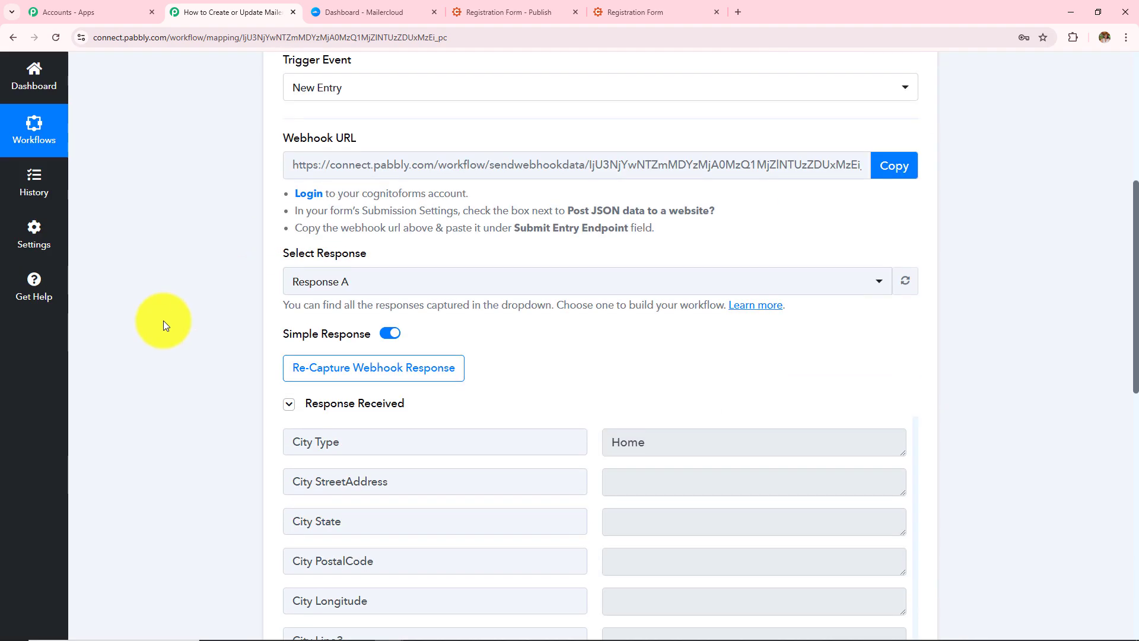
left_click(457, 386)
left_click(378, 312)
type("Ma")
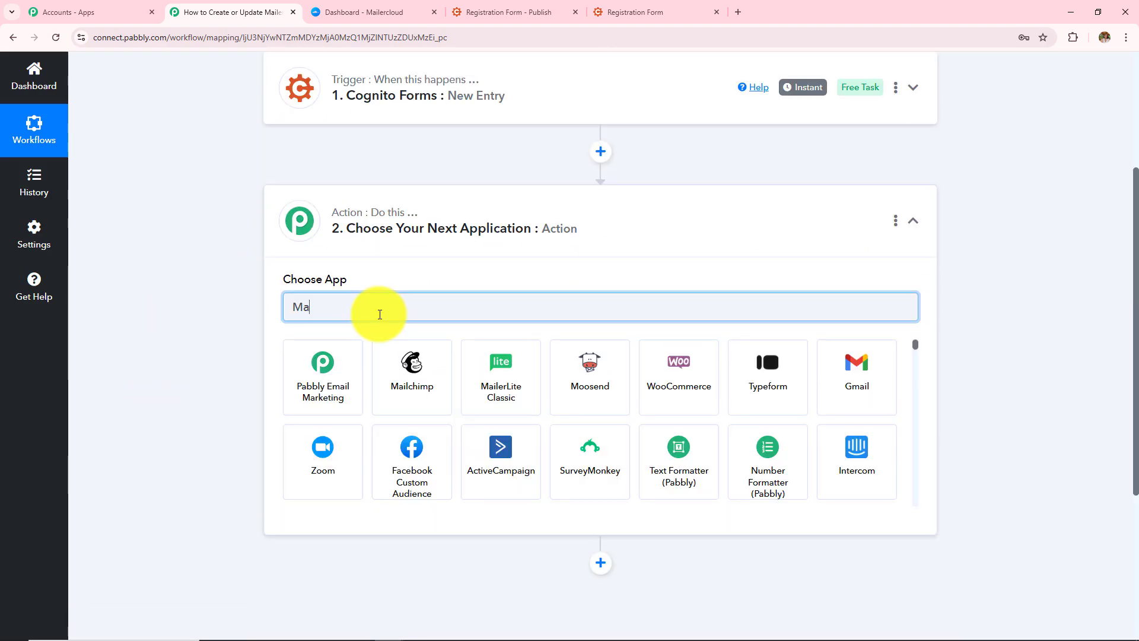
type("ilerc")
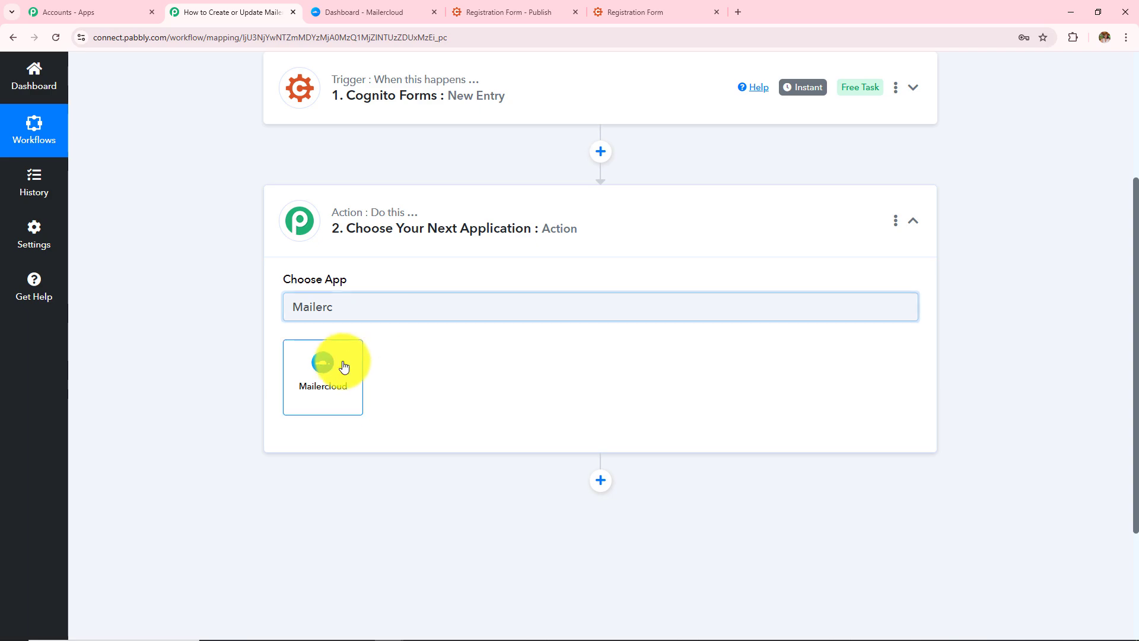
left_click(343, 365)
left_click(344, 371)
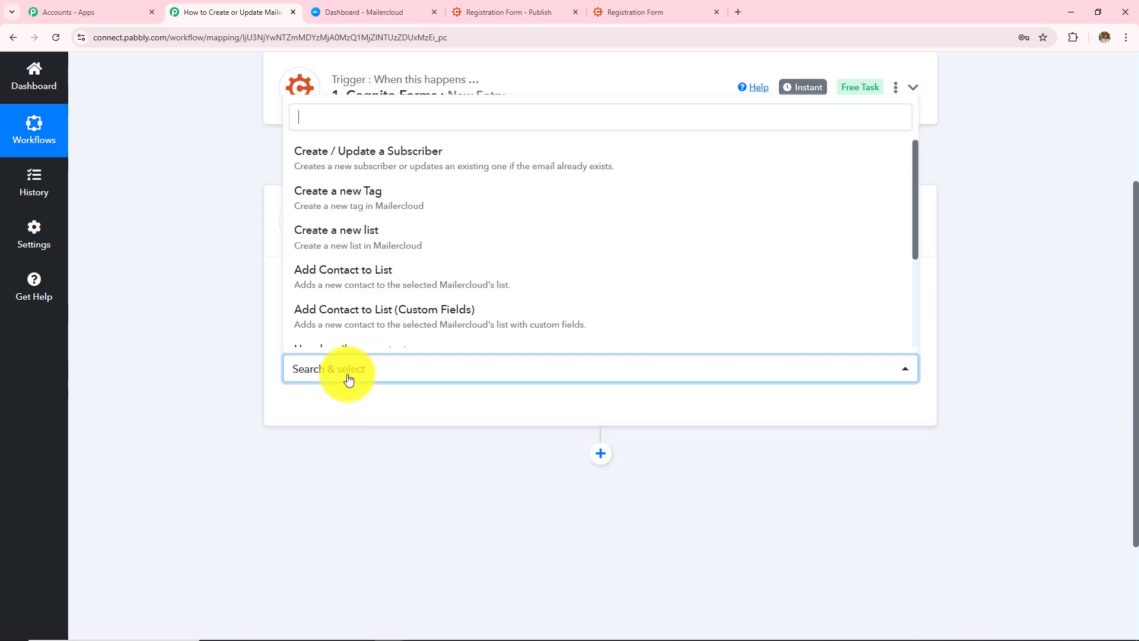
left_click(324, 177)
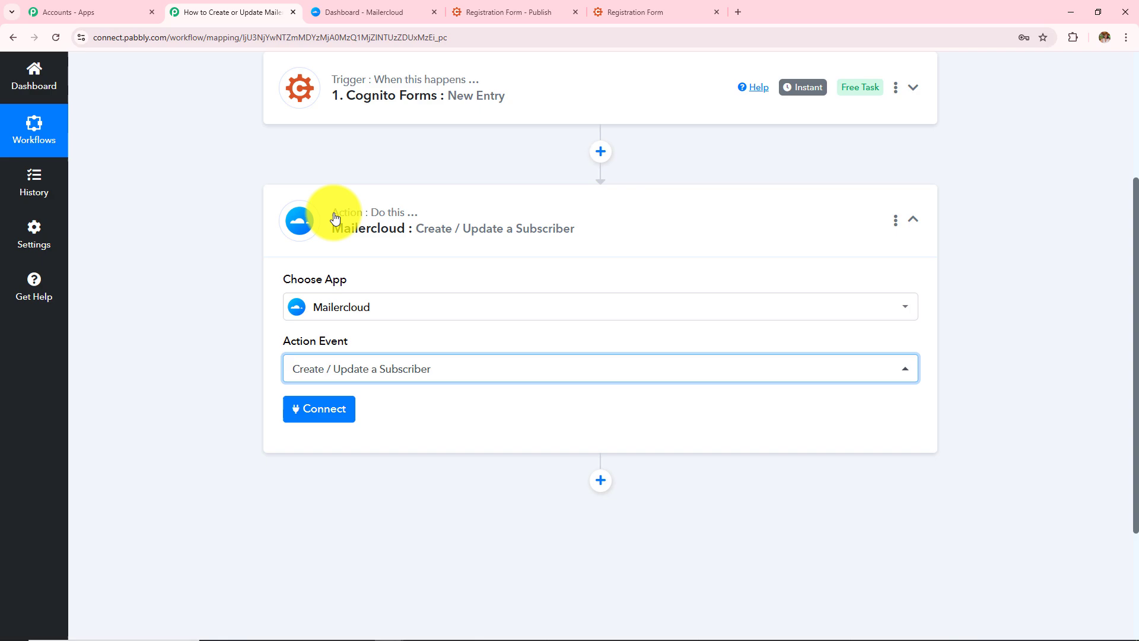
Start connecting the Mailercloud account with a new connection instead of the existing one.
left_click(319, 418)
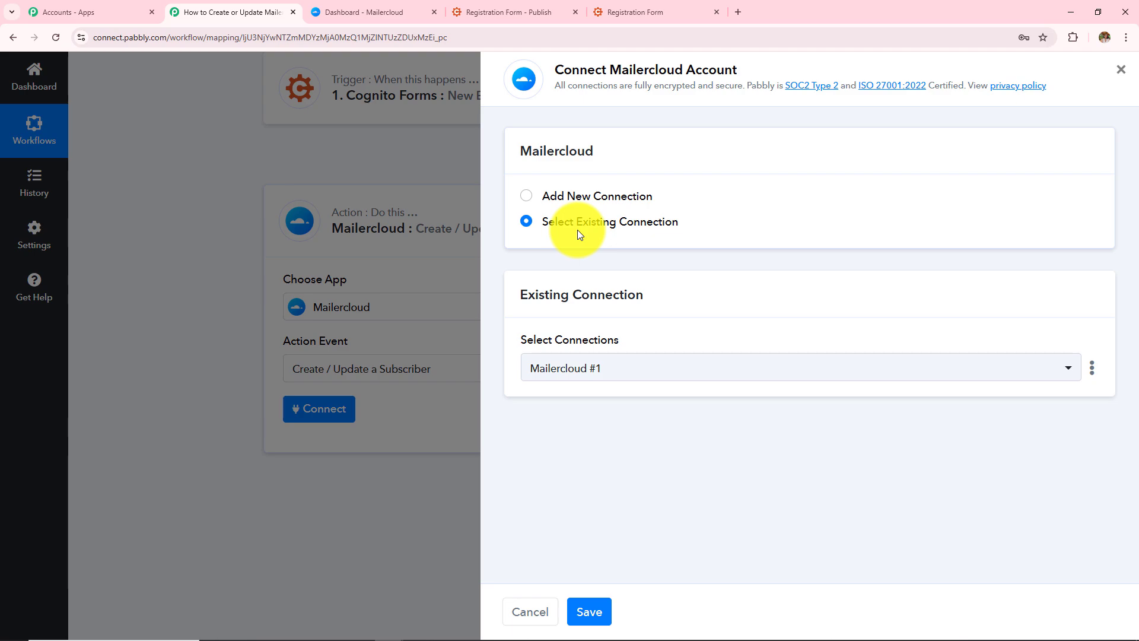
left_click(525, 199)
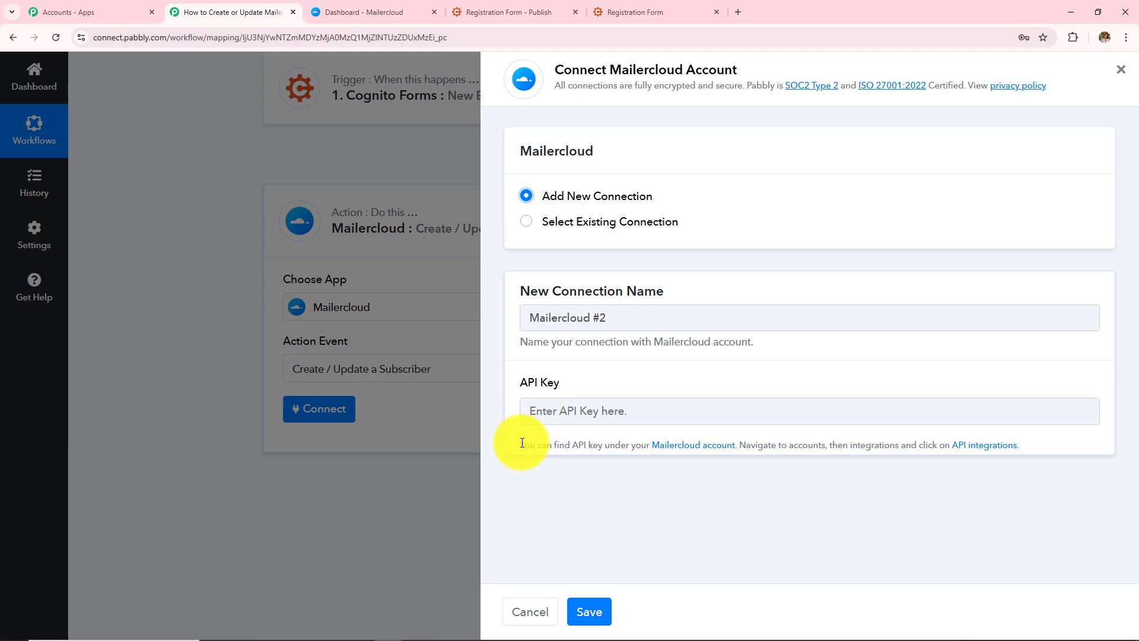
left_click_drag(522, 442, 1045, 448)
left_click(1032, 490)
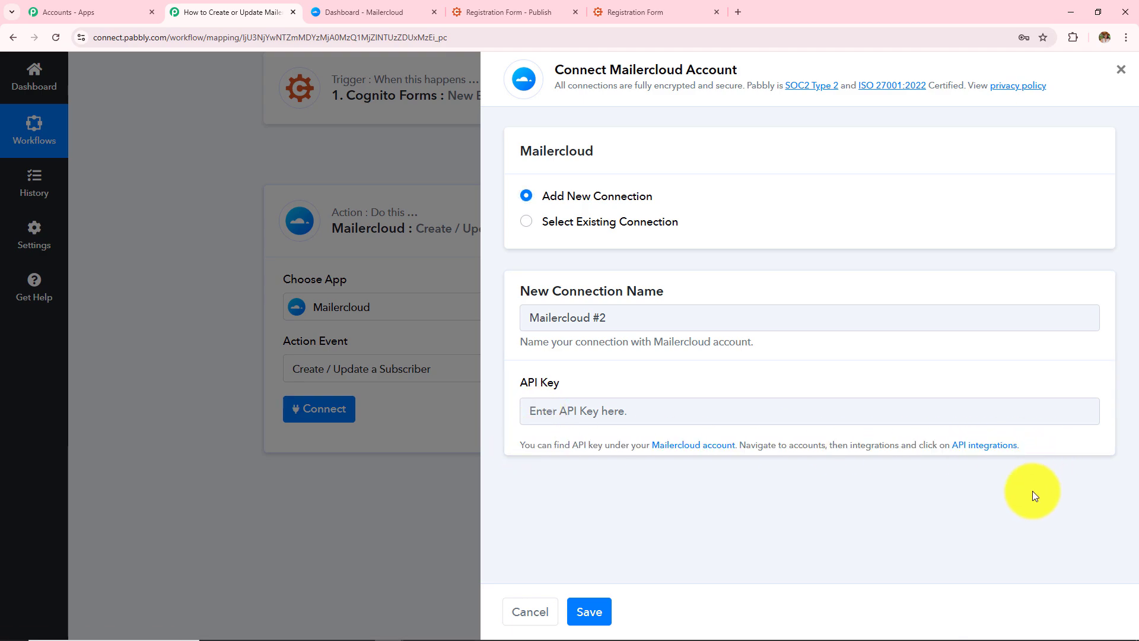
Open Mailercloud's API integrations page and generate a new API key named NewKet4.
left_click(975, 453)
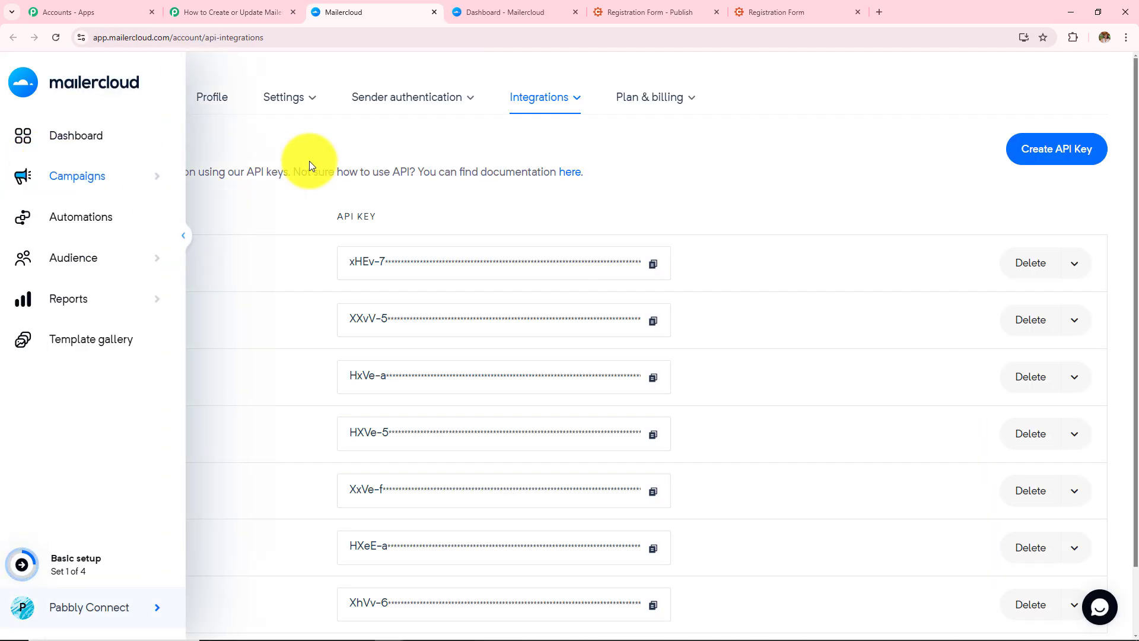
left_click(1051, 153)
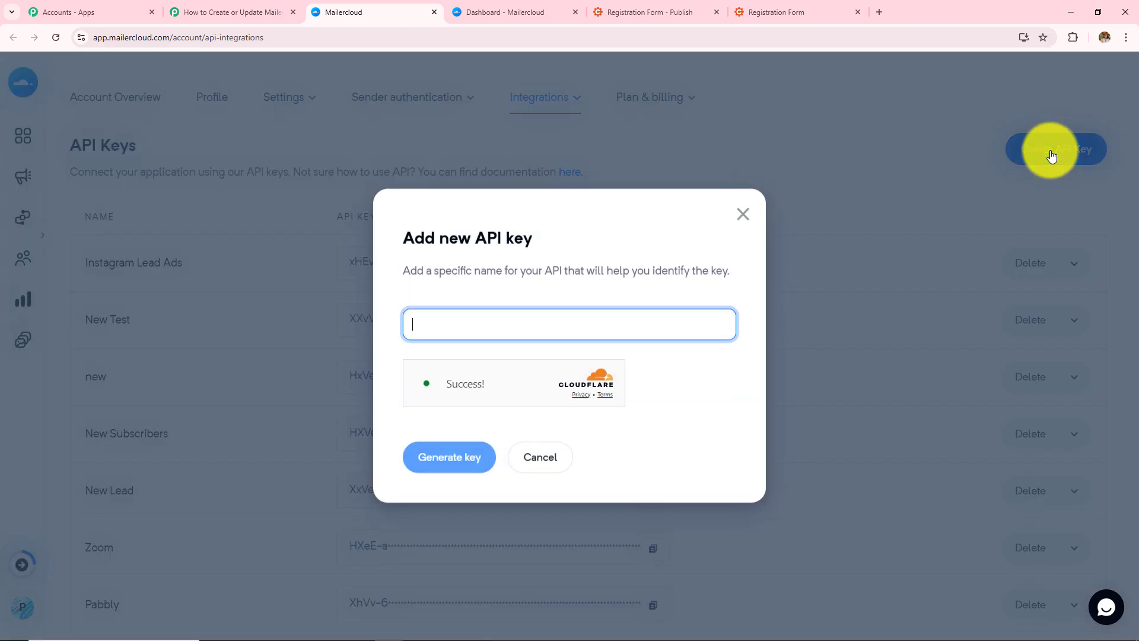
left_click(531, 319)
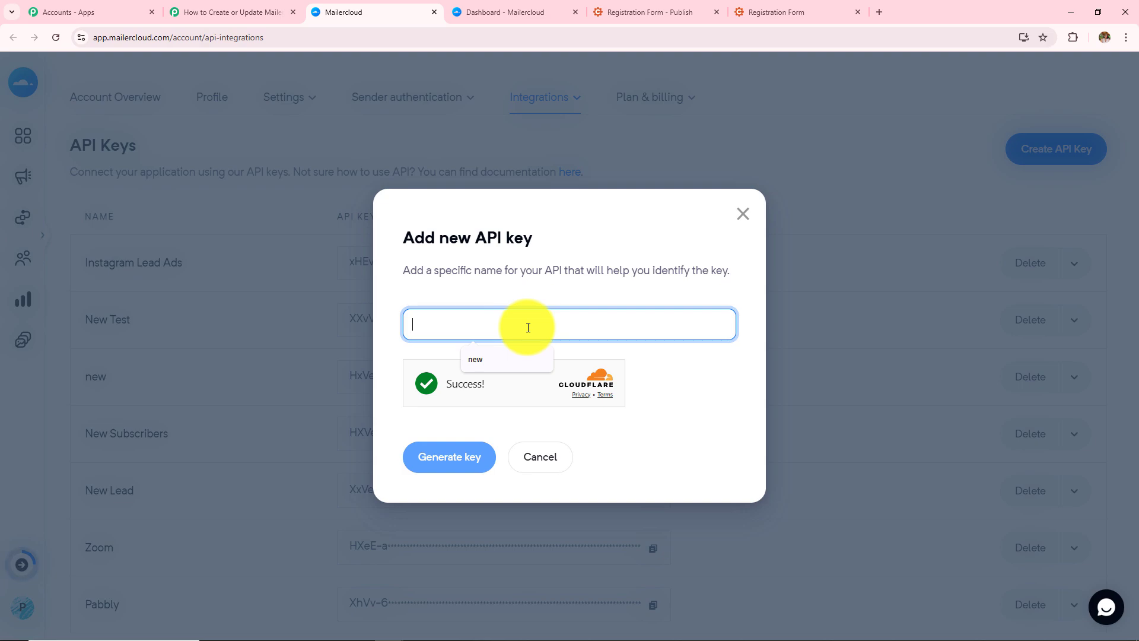
type("New")
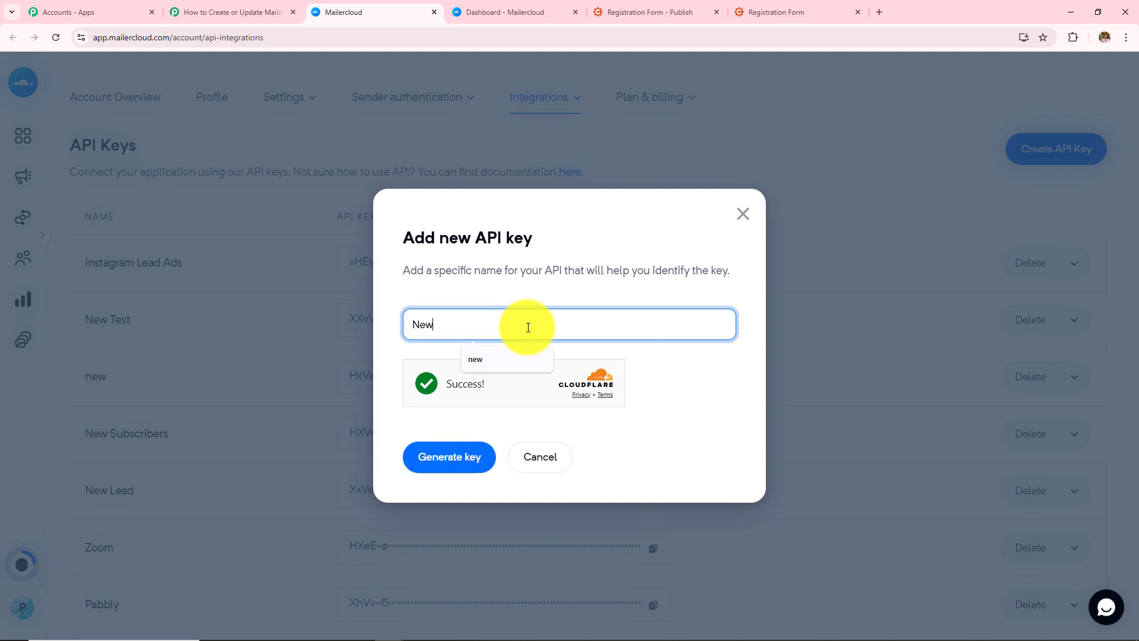
type("Ket4")
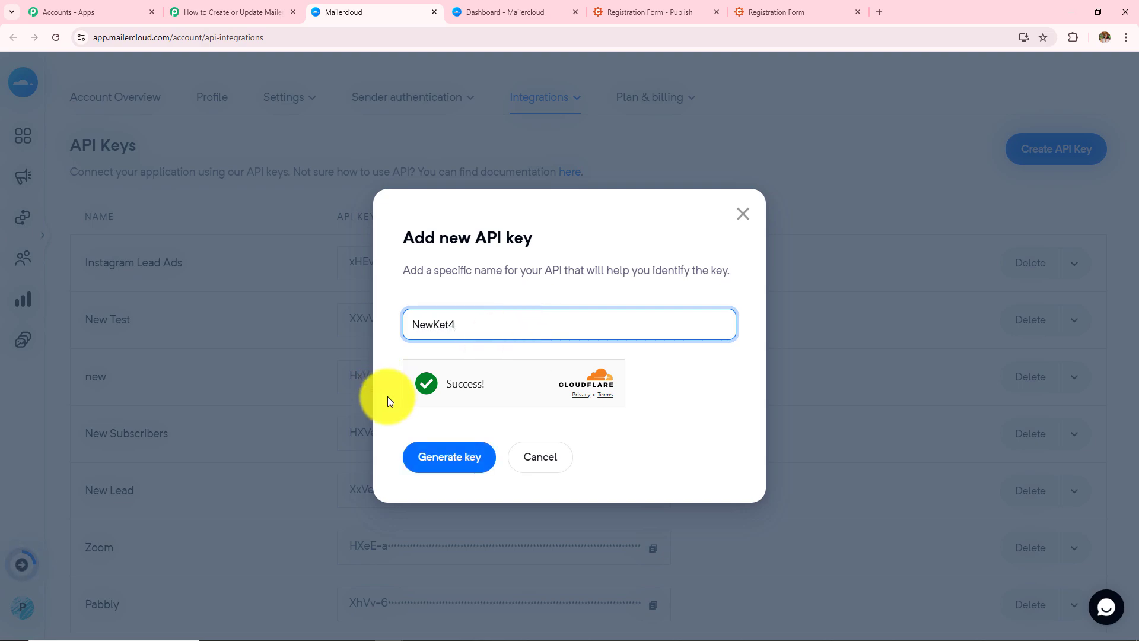
left_click(451, 462)
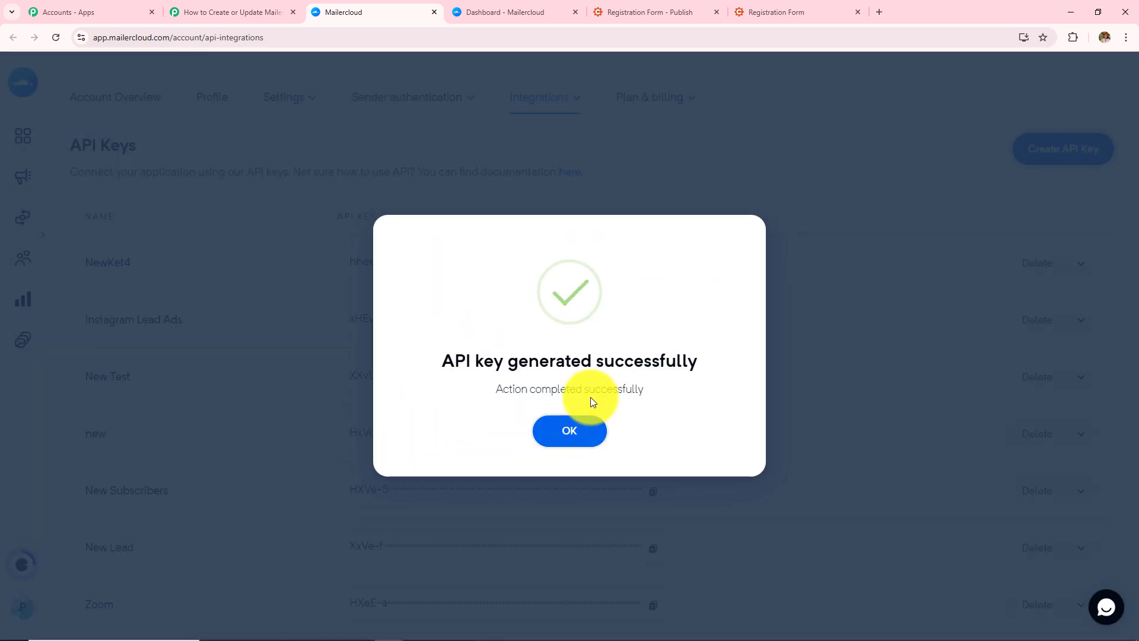
left_click(579, 437)
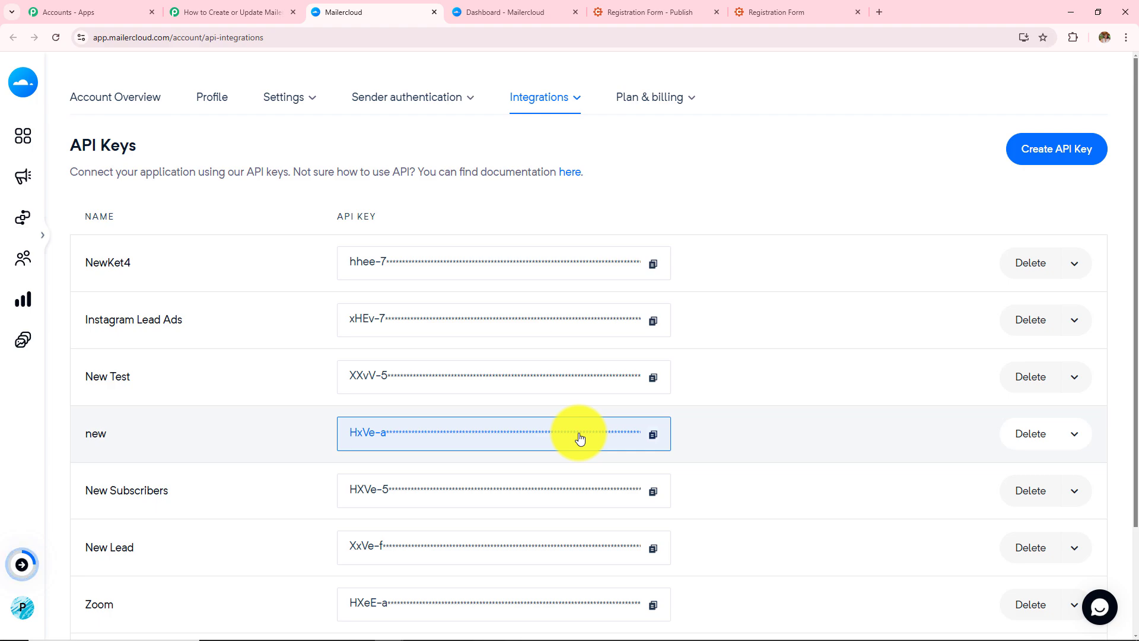
Copy the NewKet4 API key, paste it into the API Key field of the new Mailercloud connection in Pabbly Connect and save the connection.
left_click(653, 263)
left_click(226, 6)
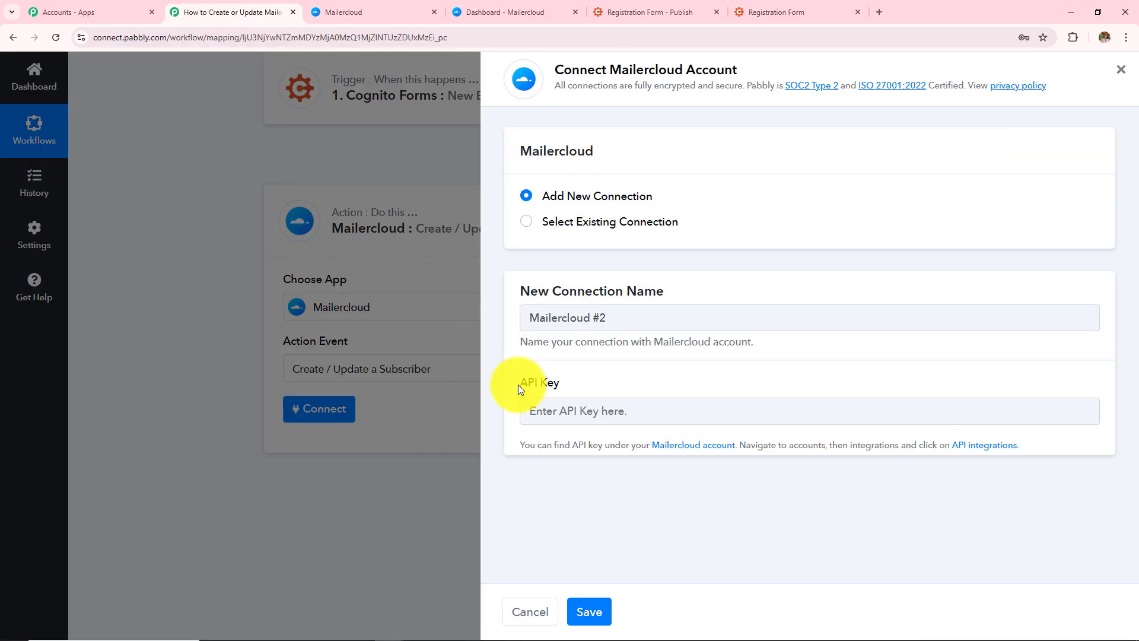
left_click(534, 409)
key("ctrl+v")
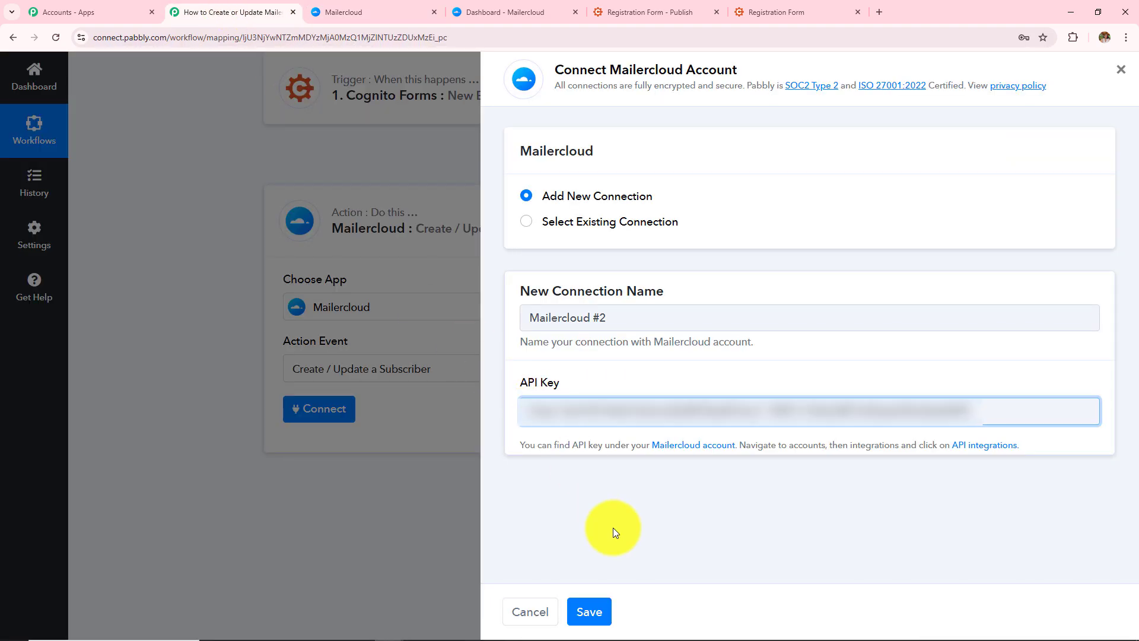
left_click(589, 611)
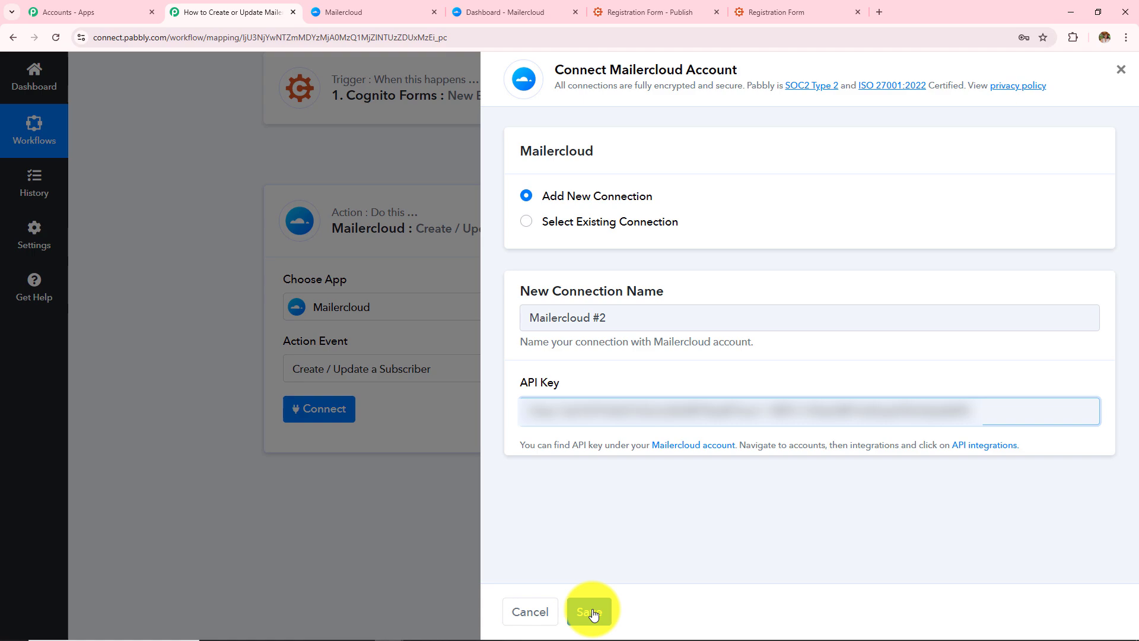
left_click(435, 11)
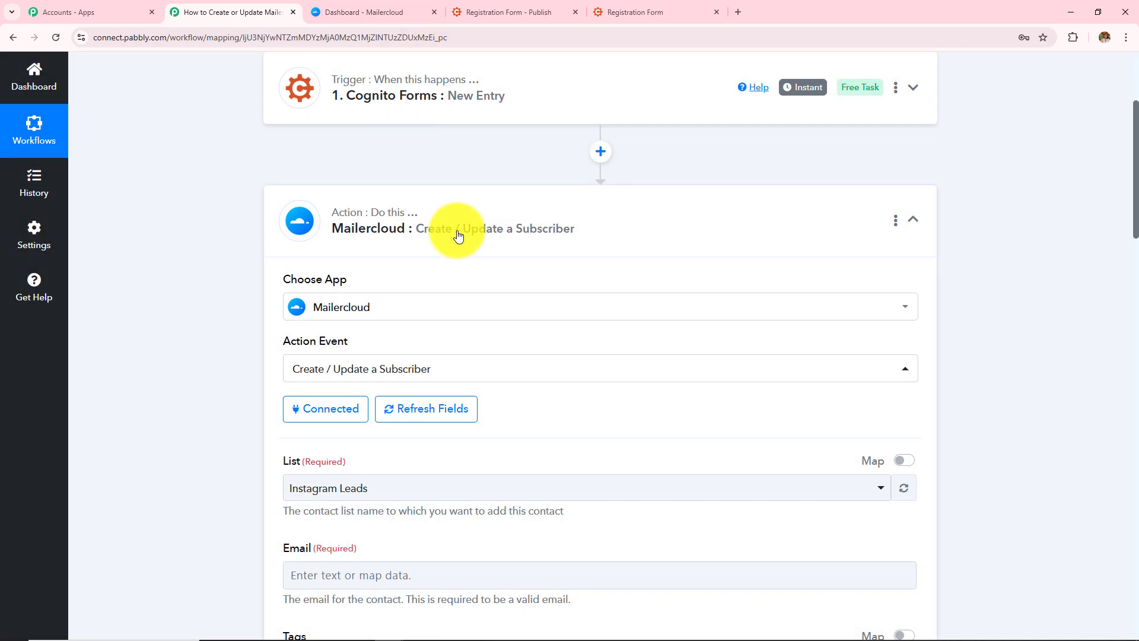
Review the Mailercloud action's subscriber fields, and switch to Mailercloud to examine the audience's contact lists.
scroll(457, 230, "down", 9)
scroll(456, 230, "down", 10)
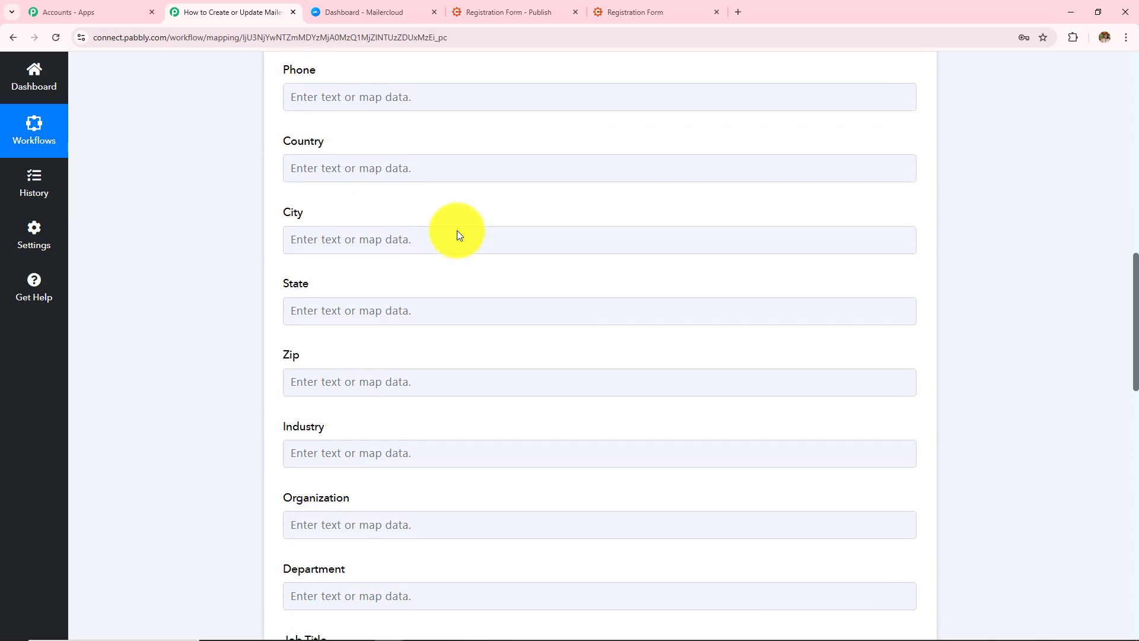
scroll(456, 230, "up", 18)
scroll(457, 230, "down", 5)
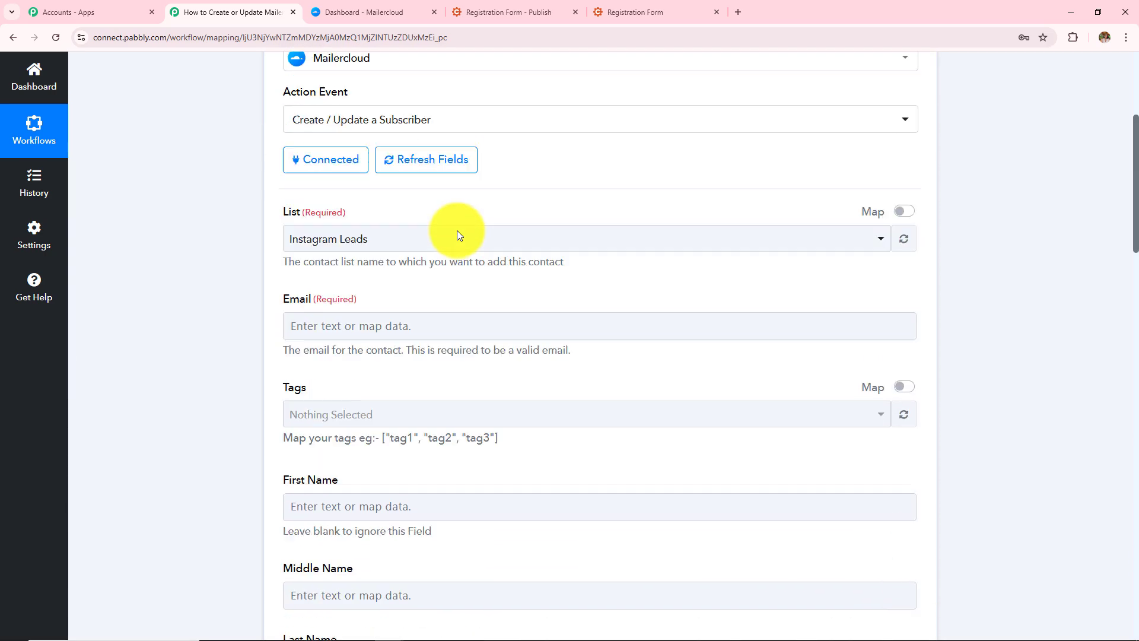
left_click_drag(333, 115, 362, 112)
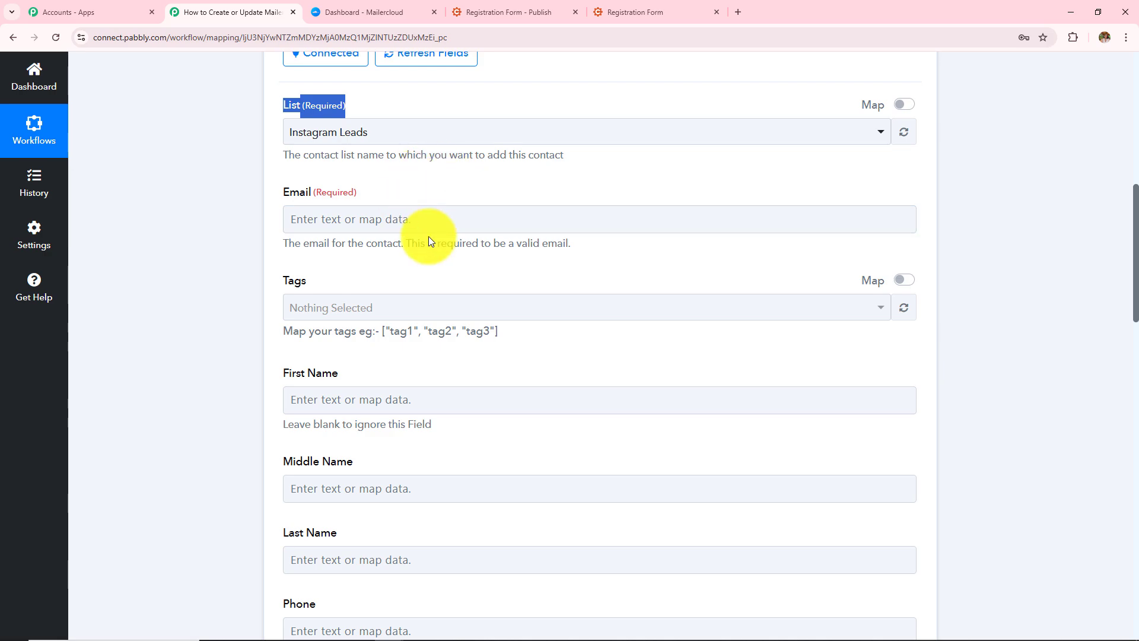
left_click(386, 12)
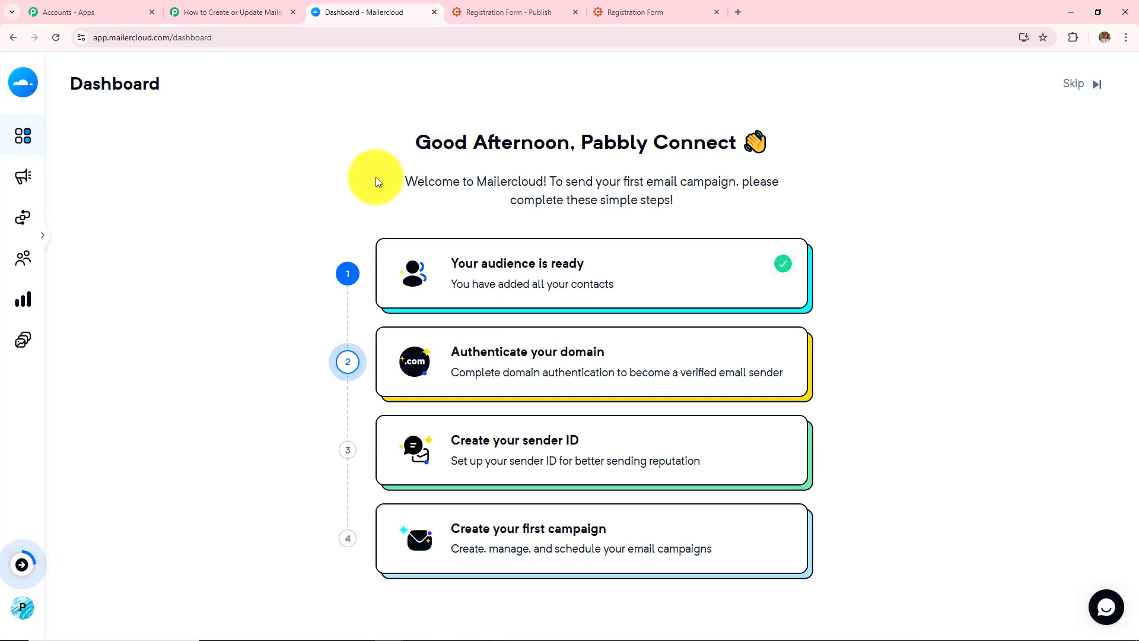
mouse_move(26, 145)
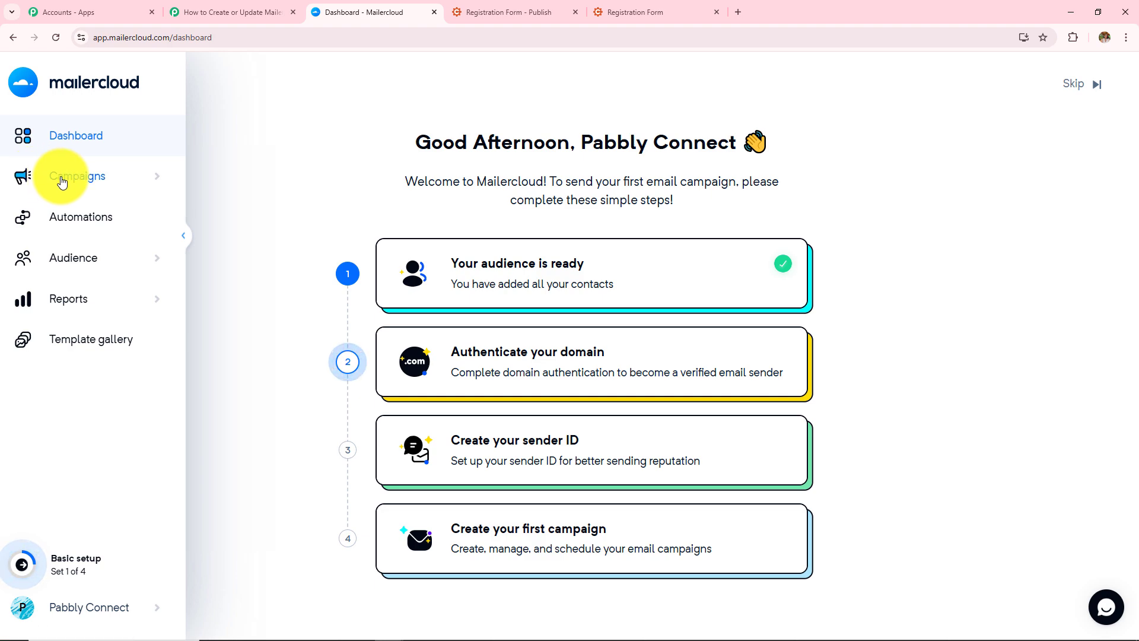
left_click(135, 217)
left_click(133, 254)
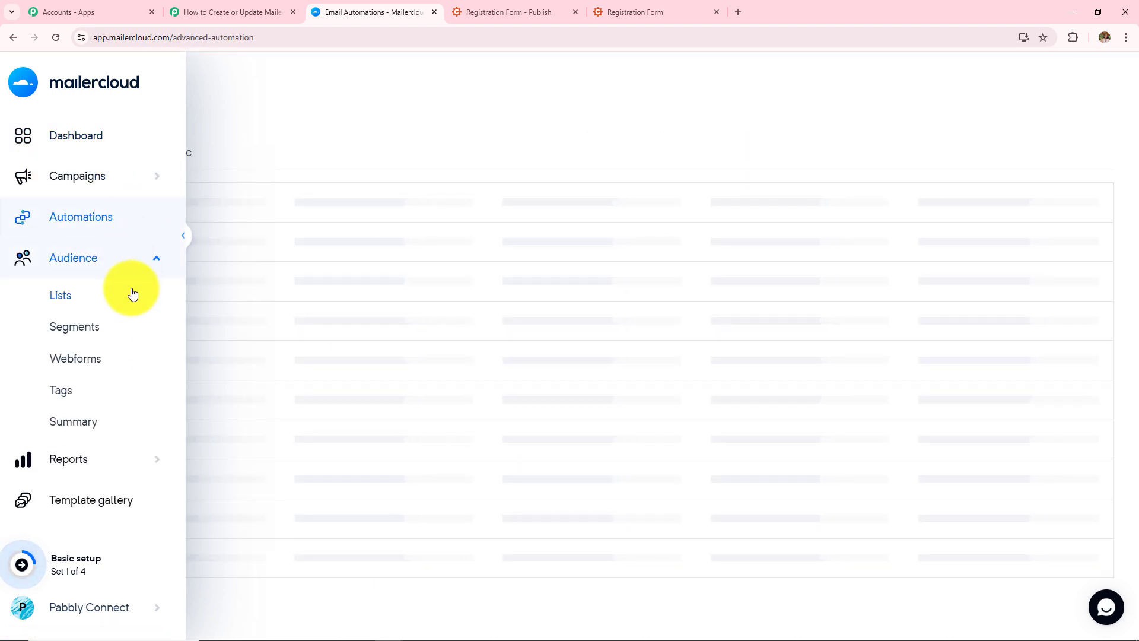
left_click(61, 296)
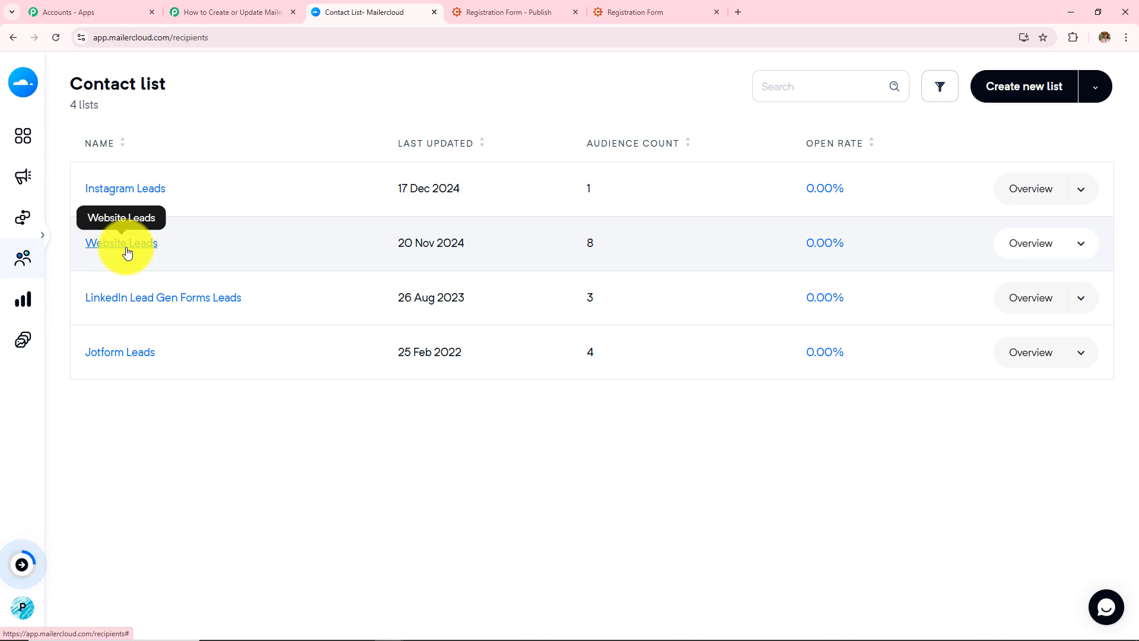
Return to the Pabbly Connect workflow and set the subscriber's contact list to Website Leads.
left_click(230, 12)
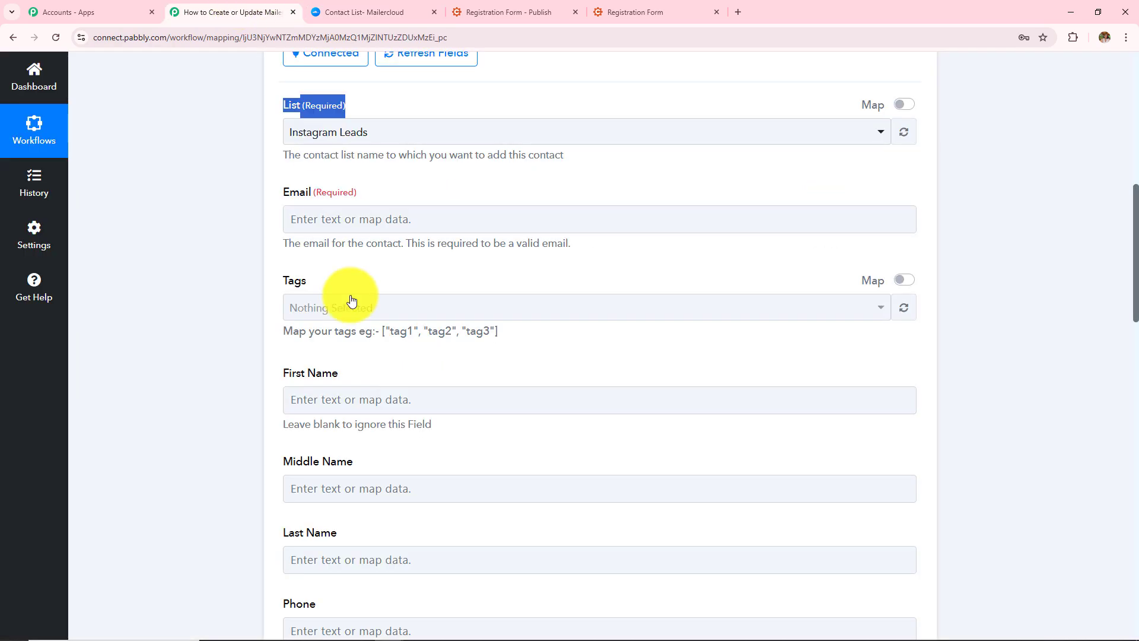
left_click(355, 132)
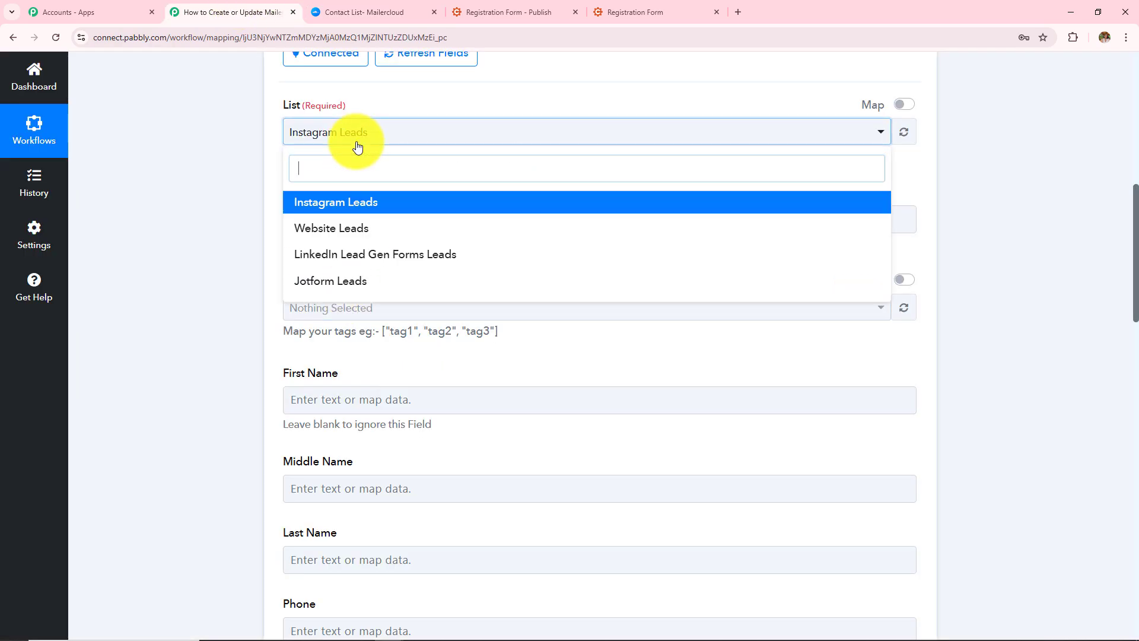
left_click(379, 229)
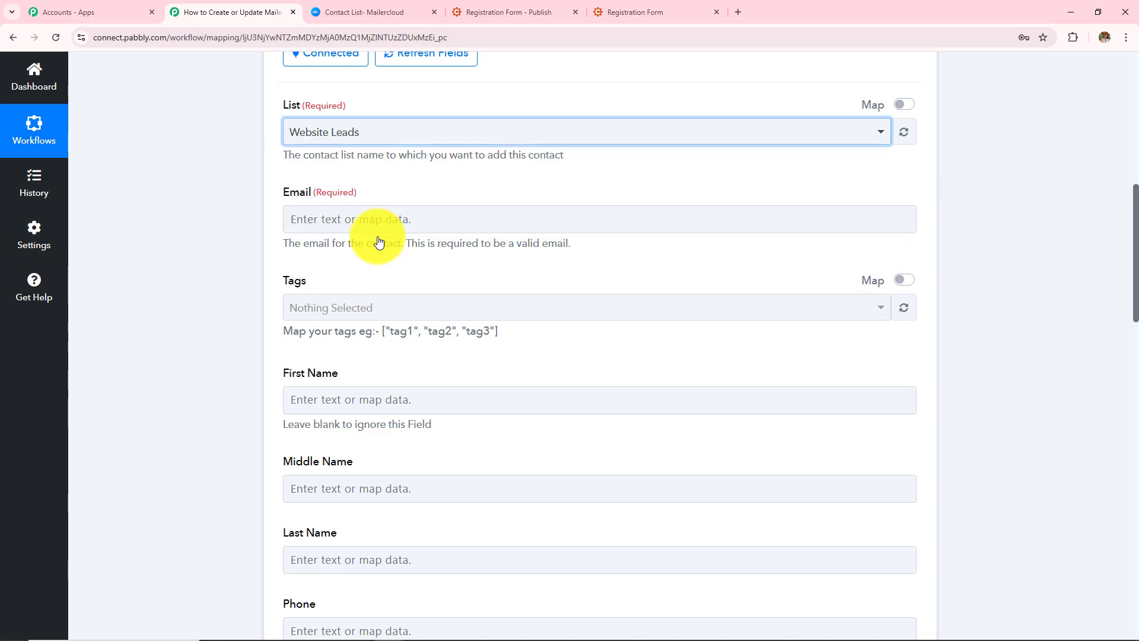
Map the subscriber's Email field to the Email value of the Cognito Forms entry, searching the entry data for "new".
left_click(376, 224)
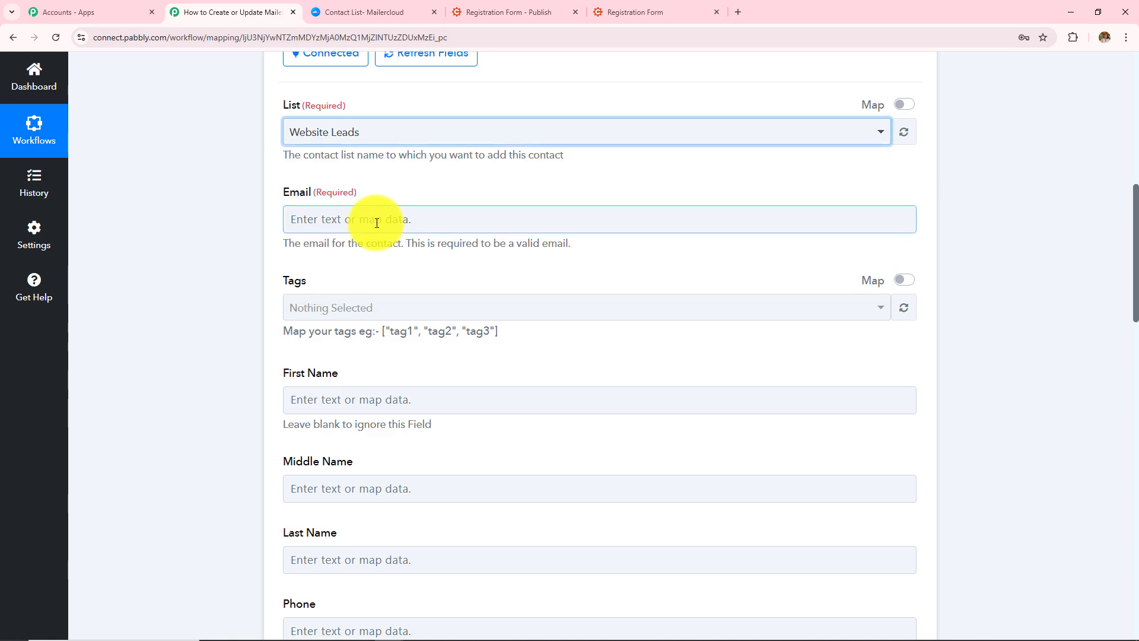
scroll(377, 223, "up", 2)
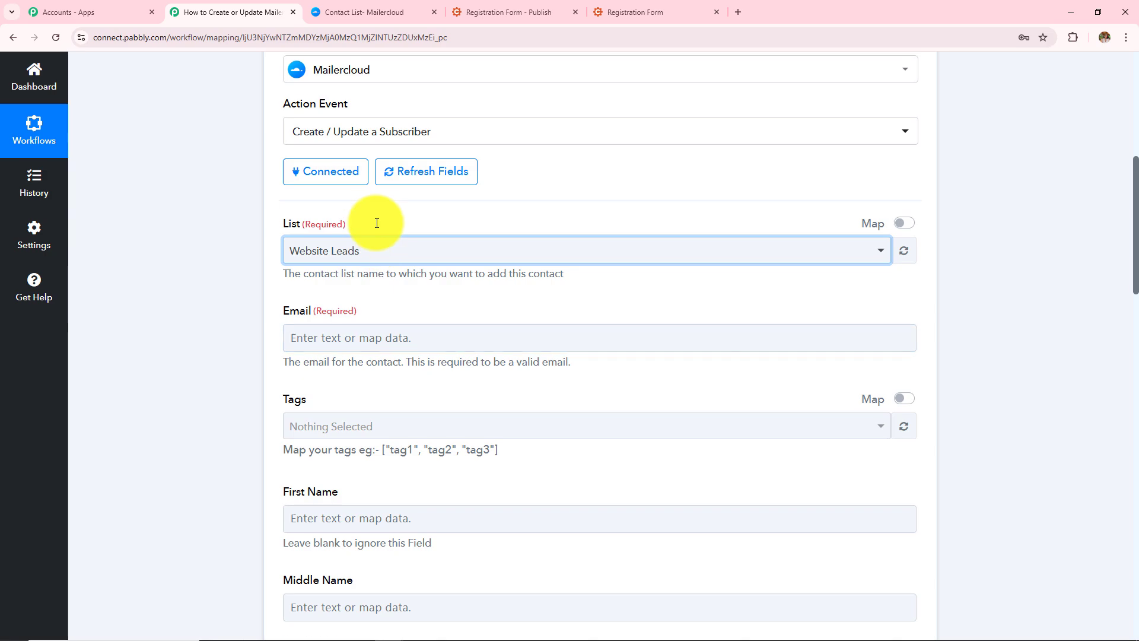
scroll(376, 223, "up", 6)
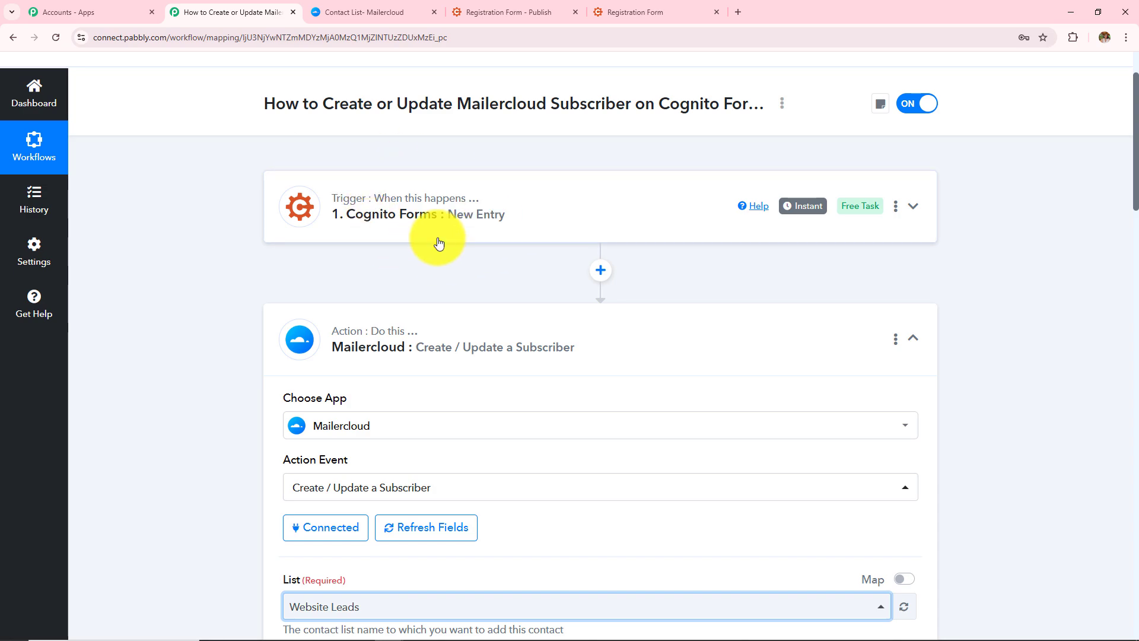
scroll(432, 244, "down", 5)
scroll(432, 244, "up", 5)
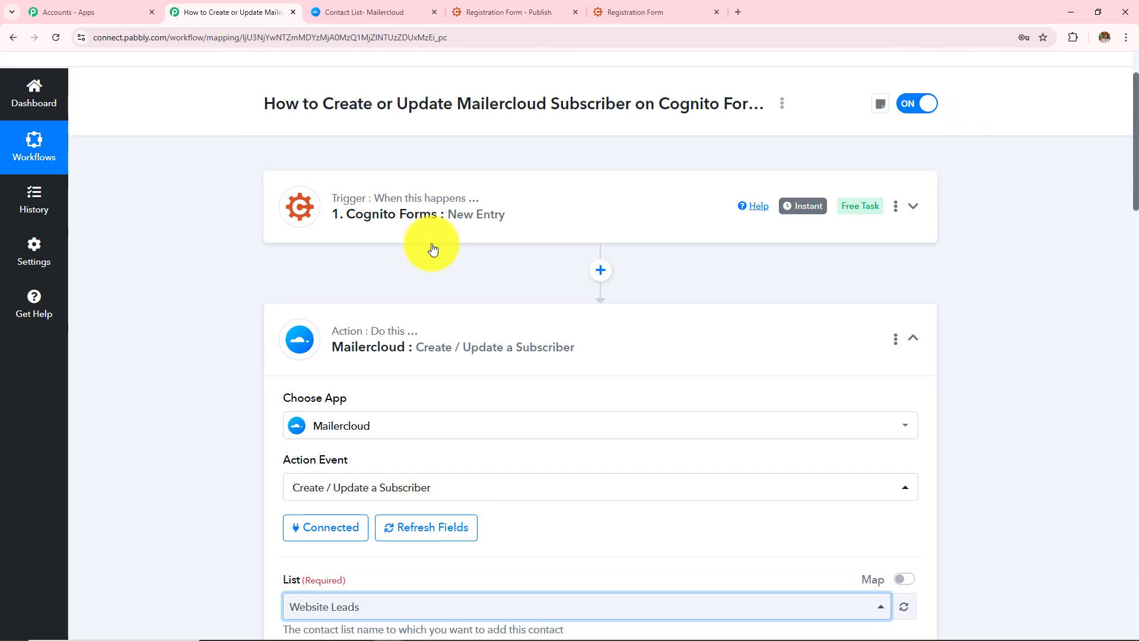
scroll(211, 272, "down", 6)
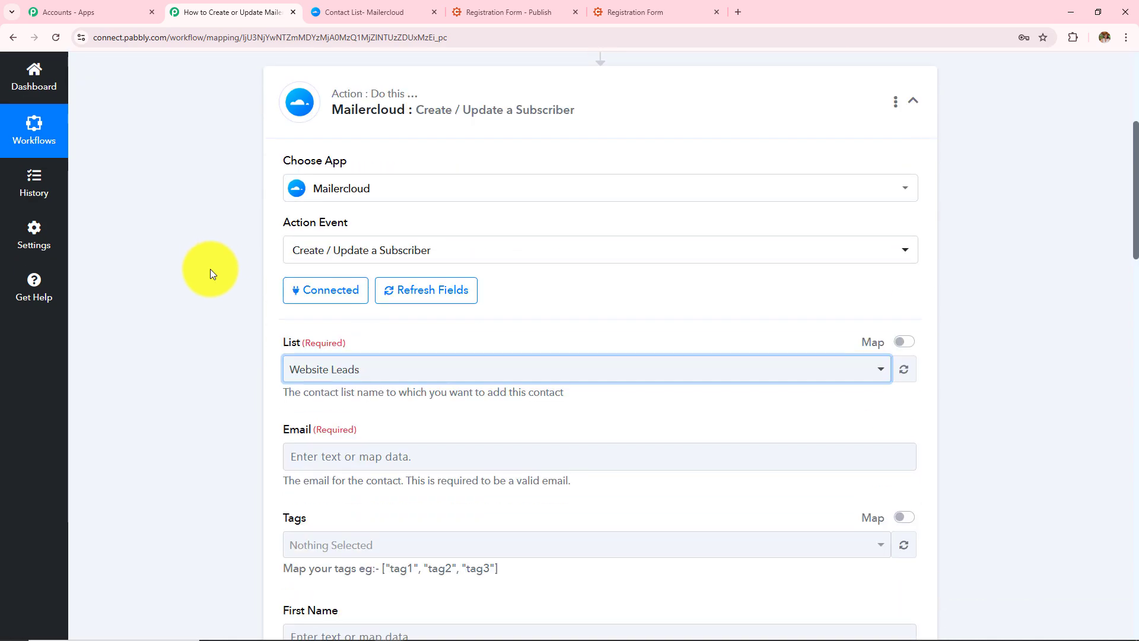
left_click(389, 338)
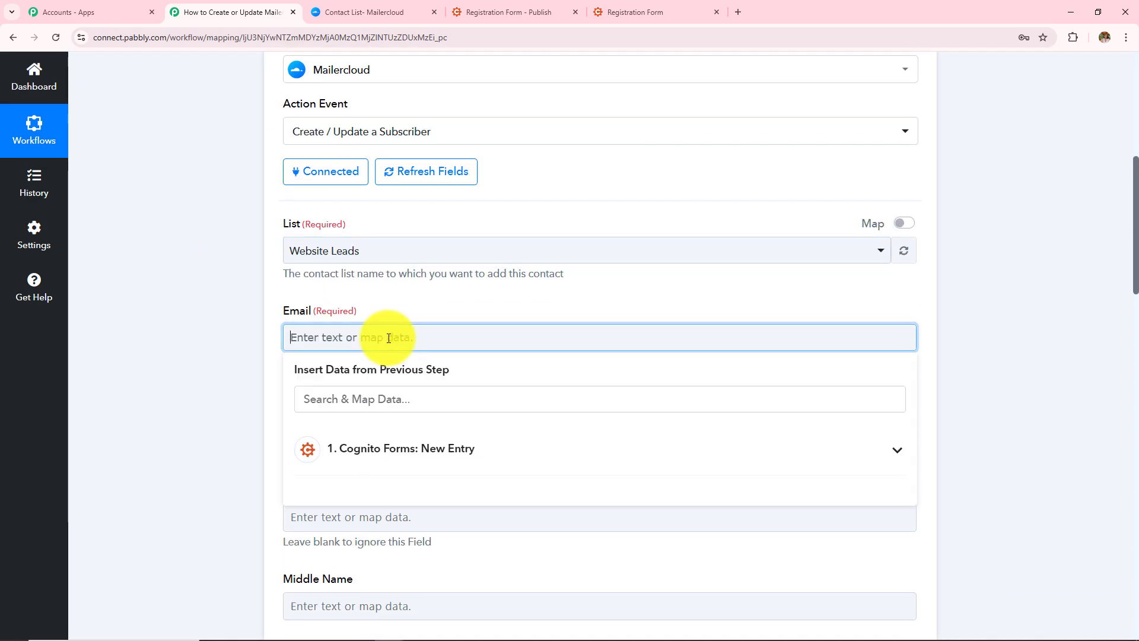
left_click(389, 461)
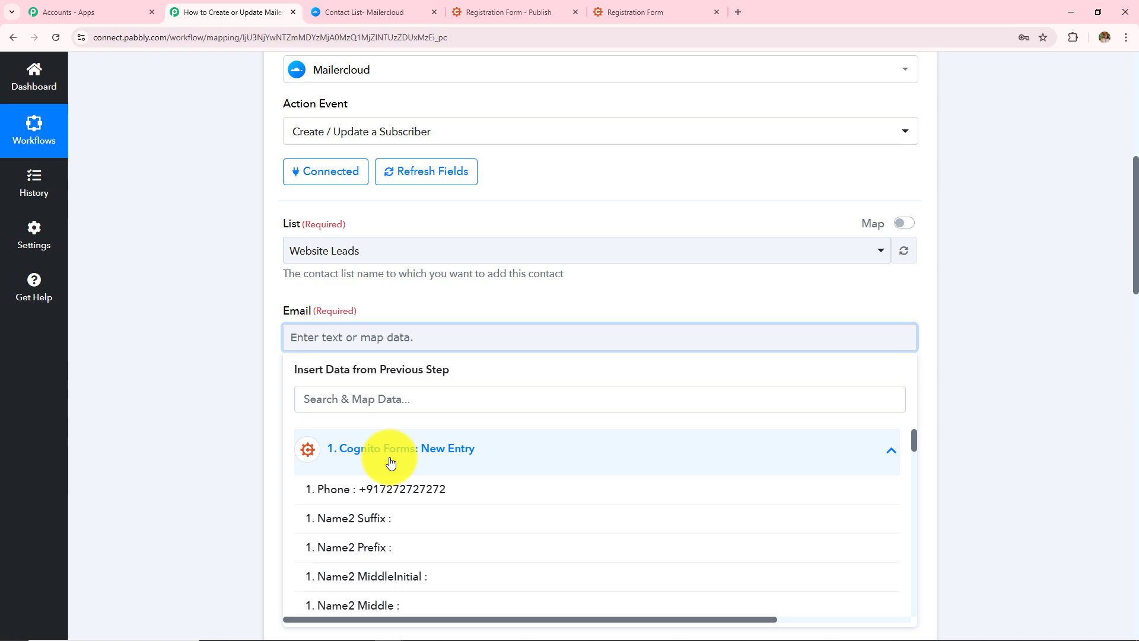
left_click(404, 397)
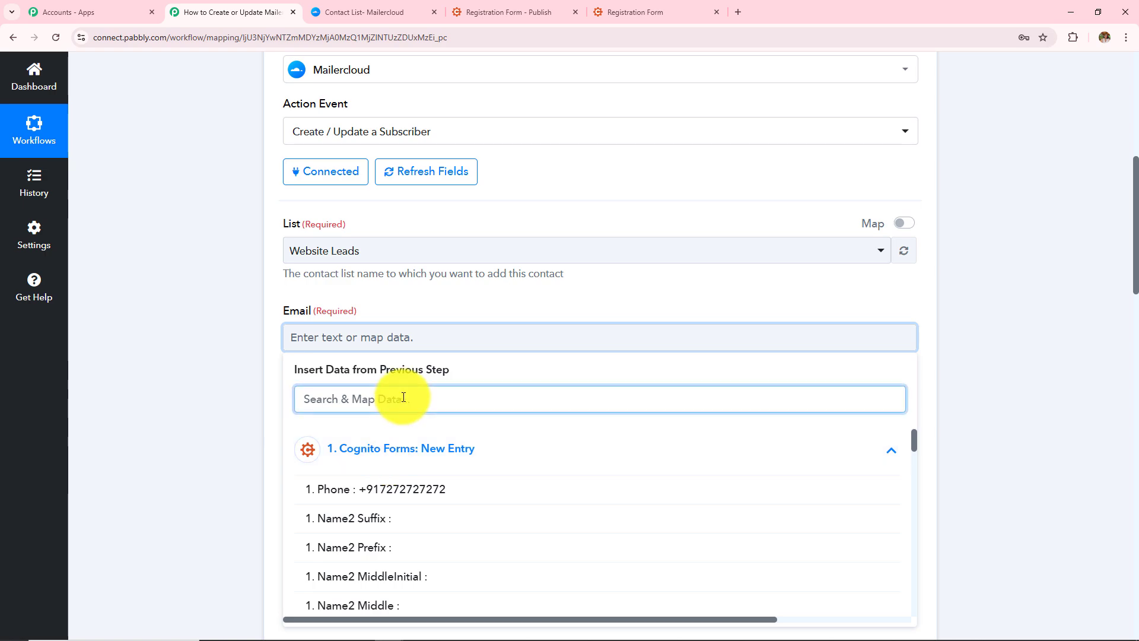
type("new")
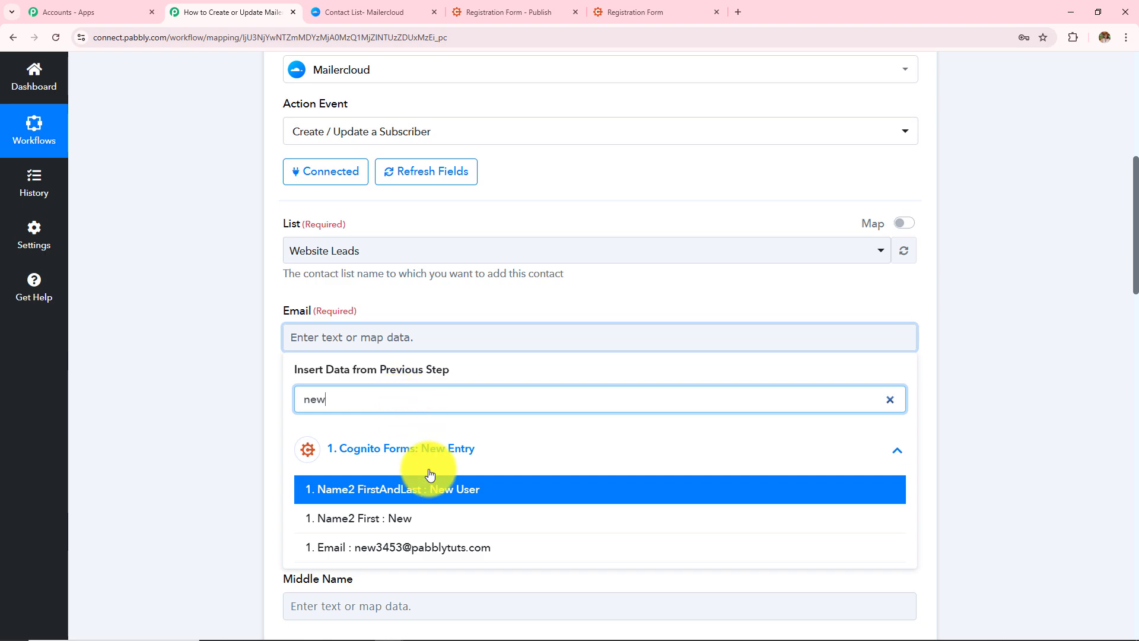
left_click(398, 554)
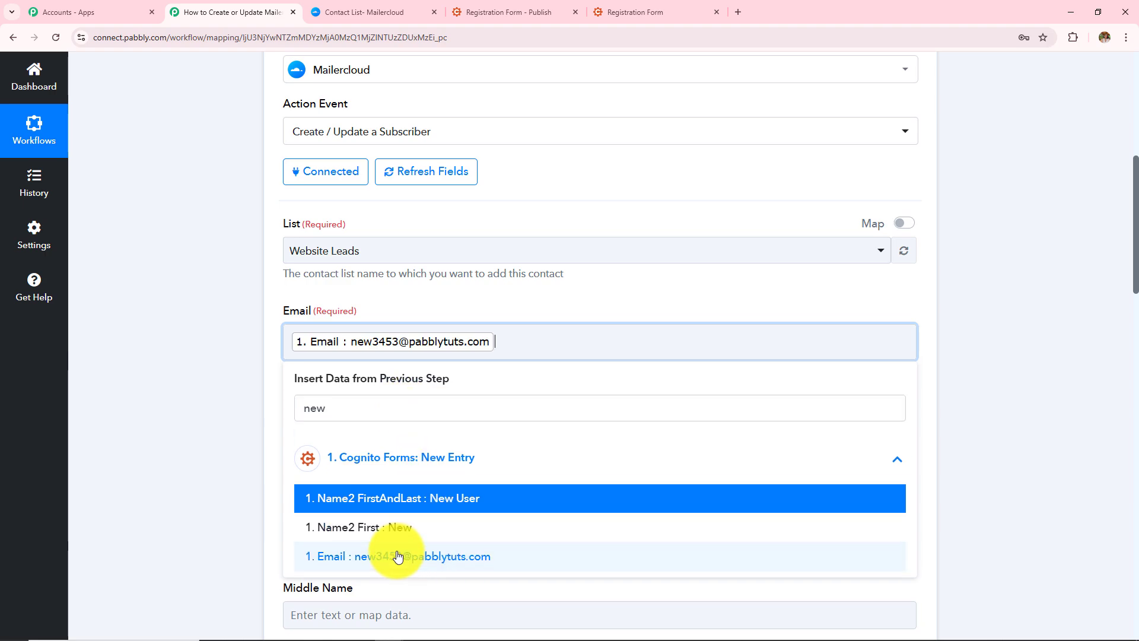
left_click(229, 422)
Set the subscriber's Tags field to Cognito Forms.
scroll(567, 362, "down", 4)
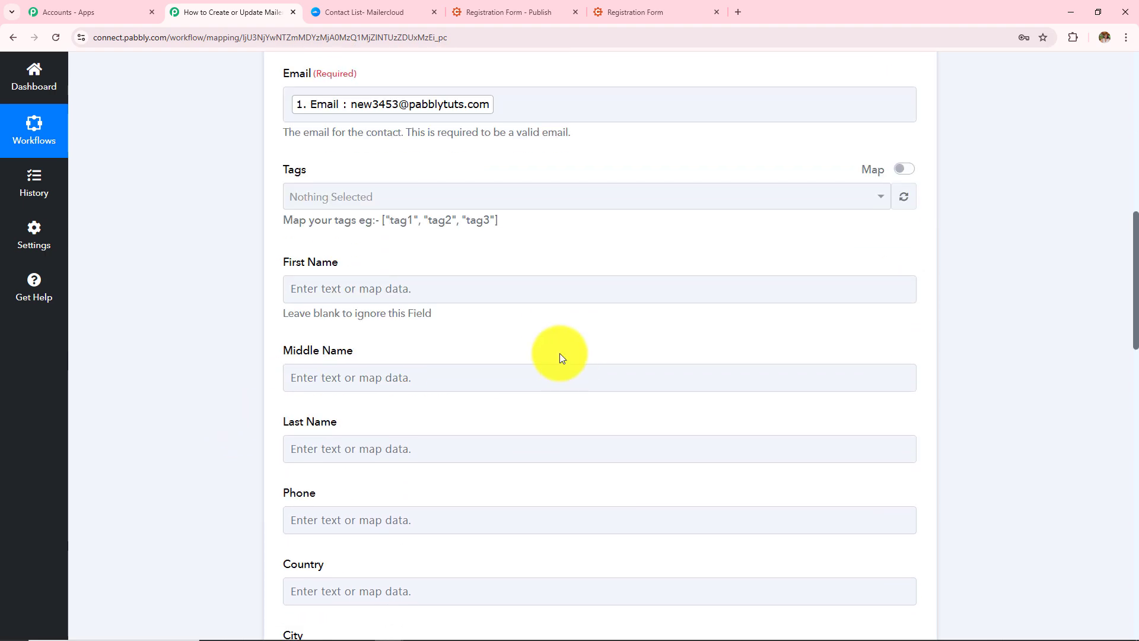
left_click(426, 203)
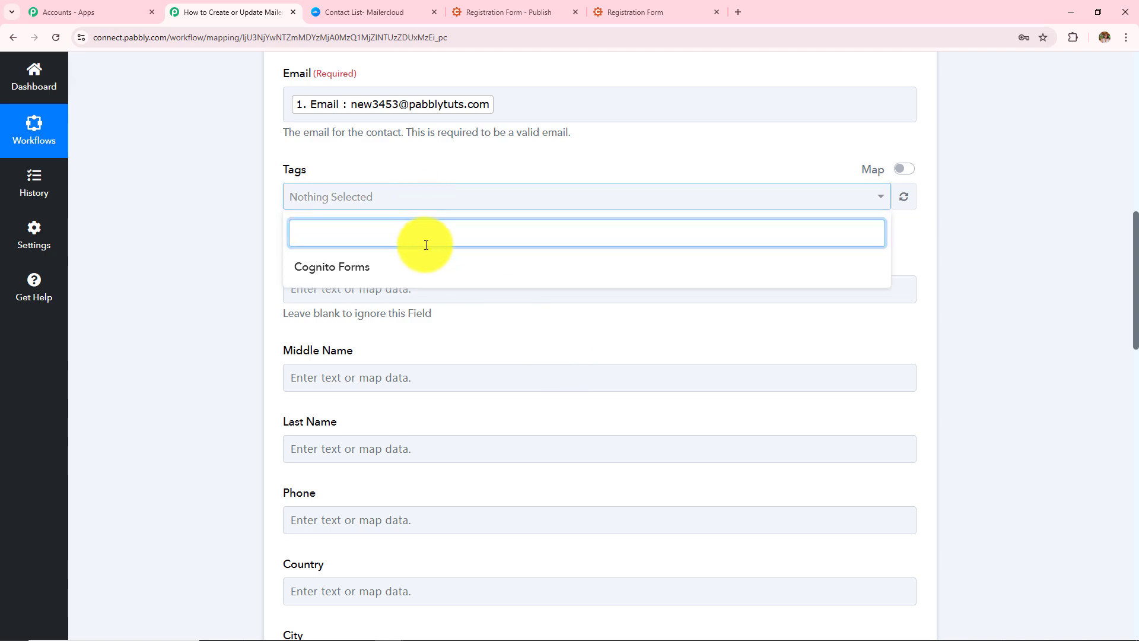
left_click(347, 272)
left_click(216, 239)
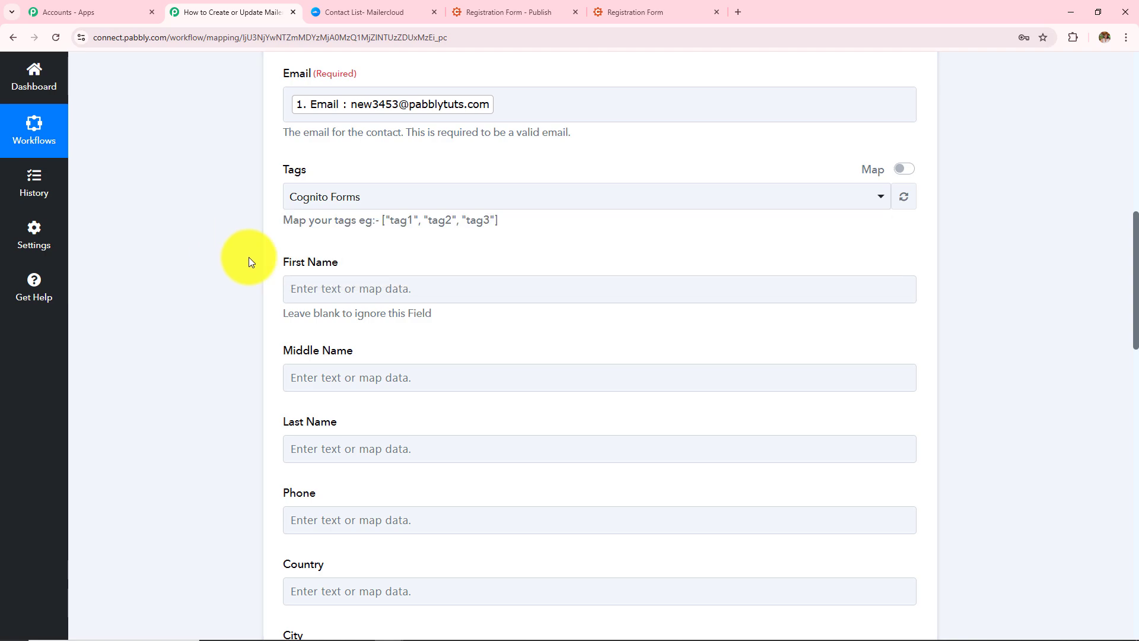
Map the subscriber's First Name field to the Name2 First value of the Cognito Forms entry, searching the entry data for "new".
left_click(386, 299)
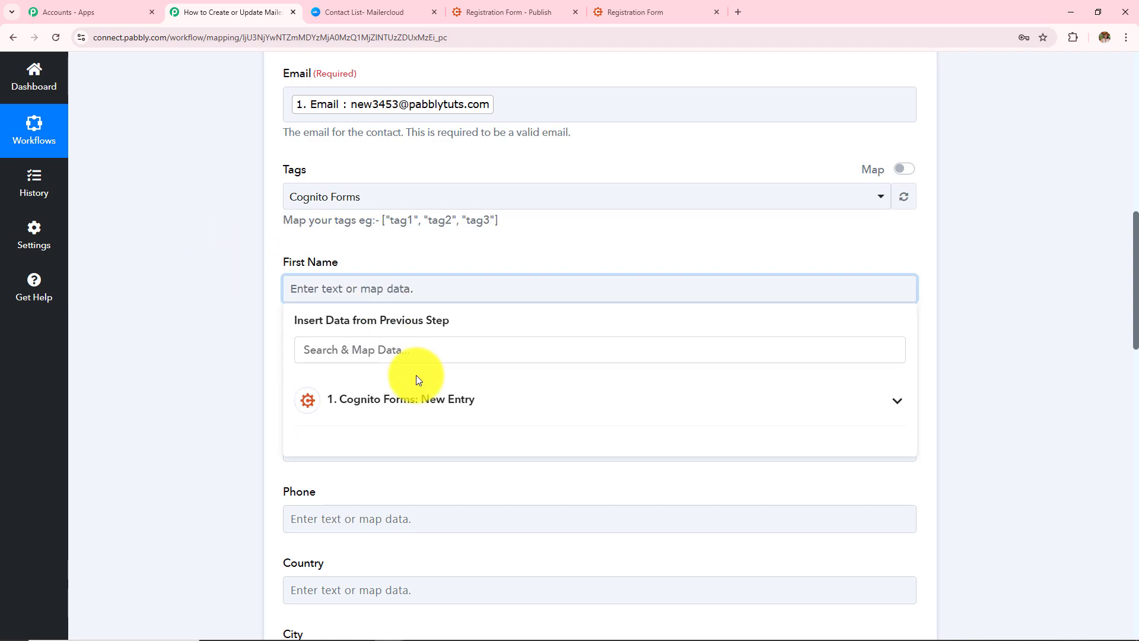
left_click(416, 395)
left_click(424, 348)
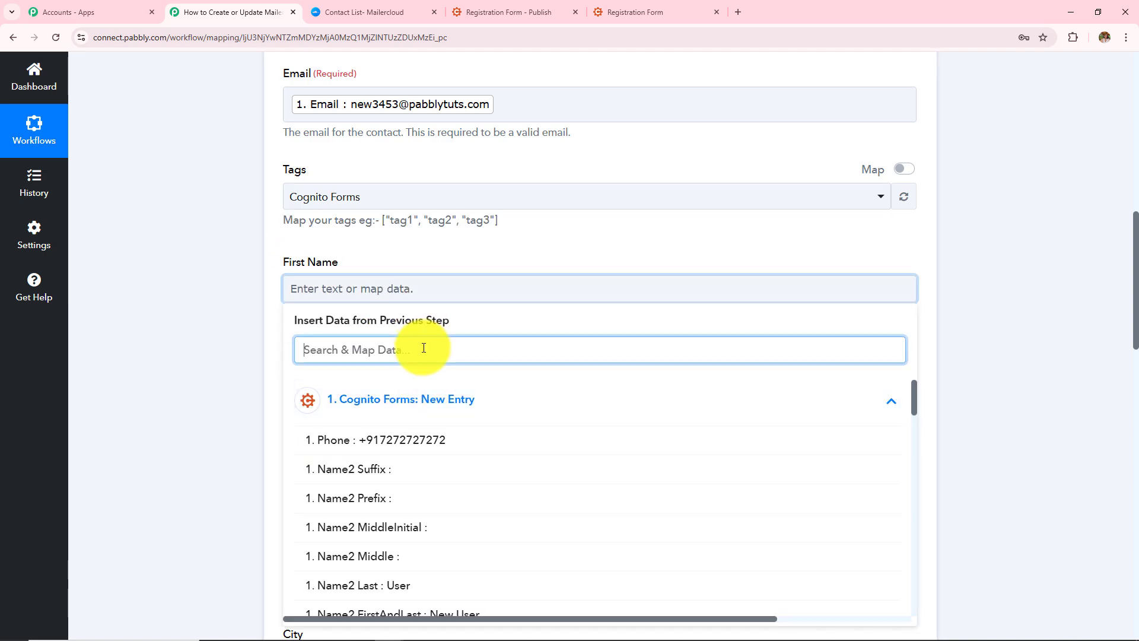
type("new")
left_click(460, 479)
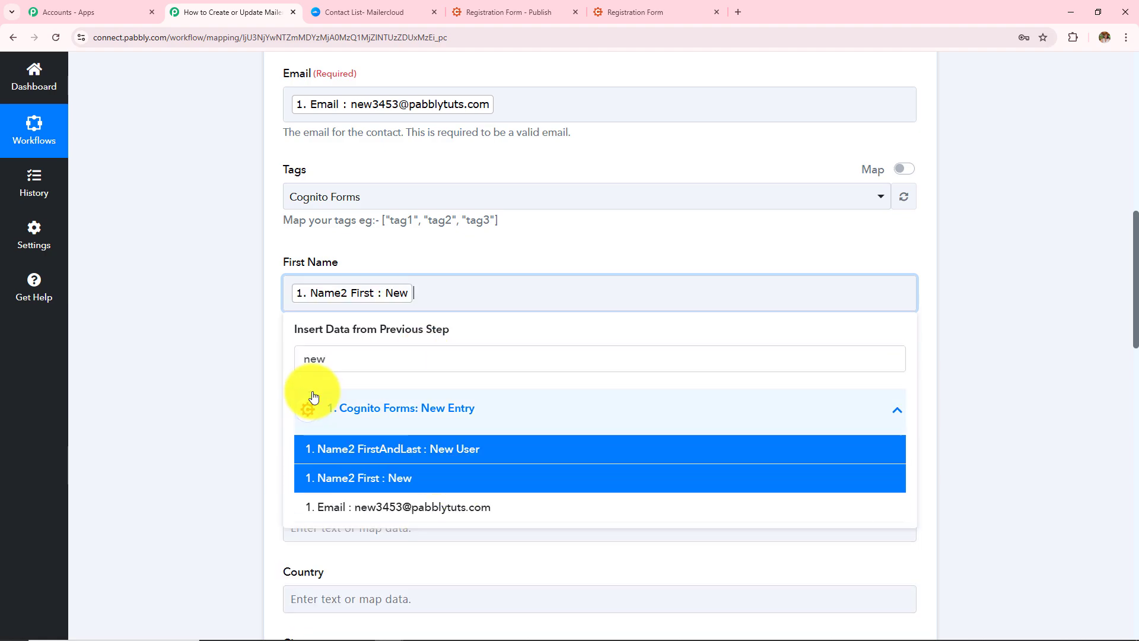
left_click(309, 387)
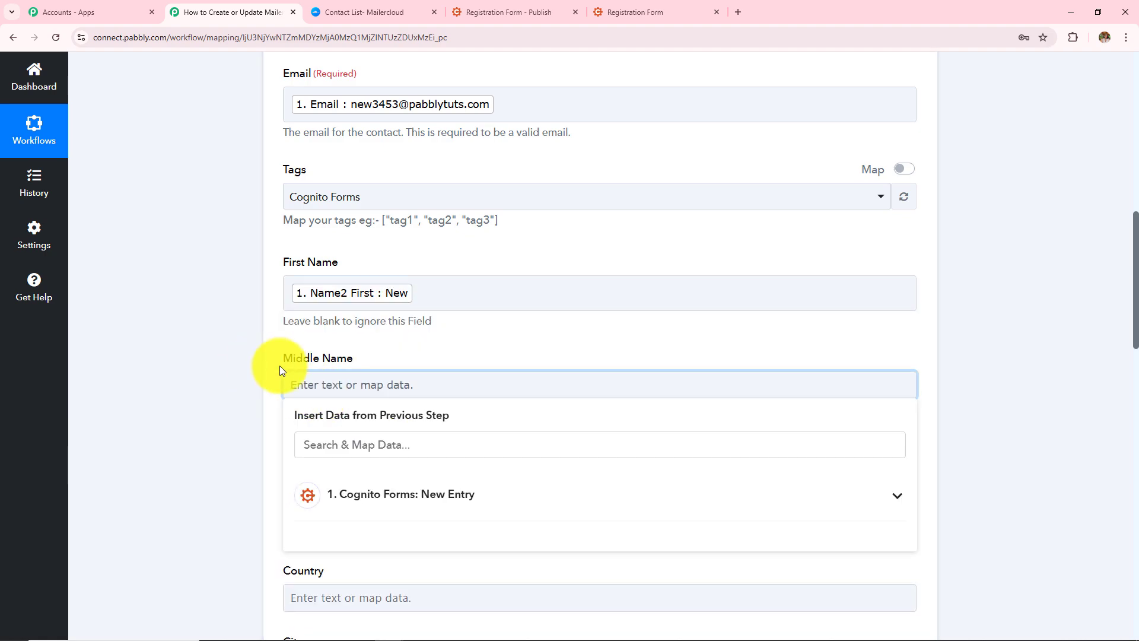
left_click_drag(277, 359, 381, 358)
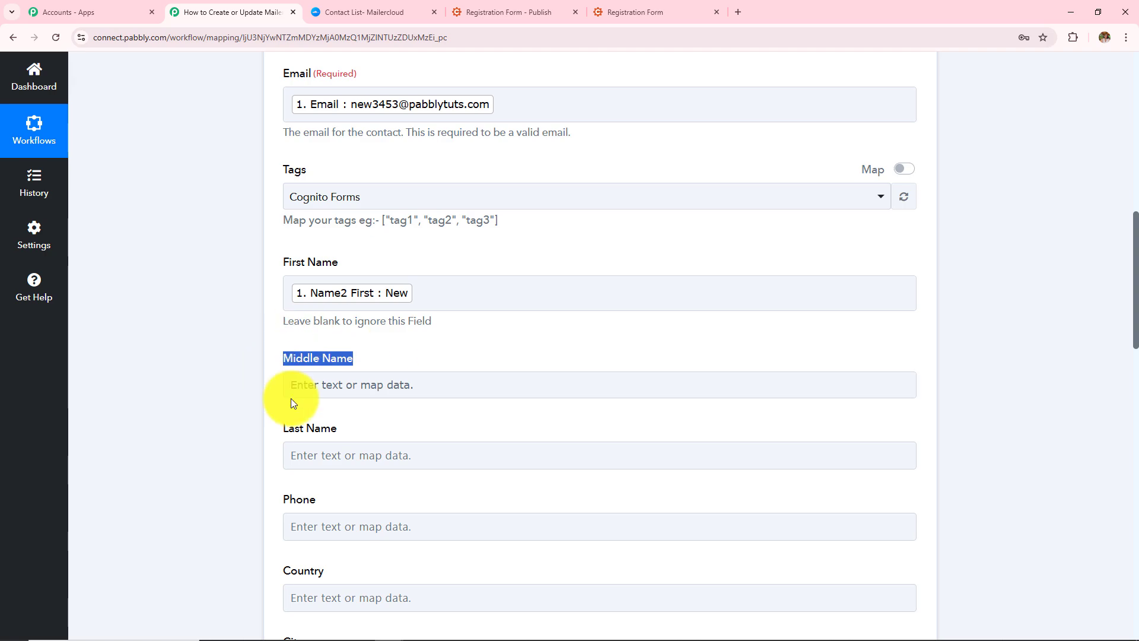
Map the subscriber's Last Name field to the Name2 Last value of the Cognito Forms entry, searching the entry data for "use".
left_click(363, 453)
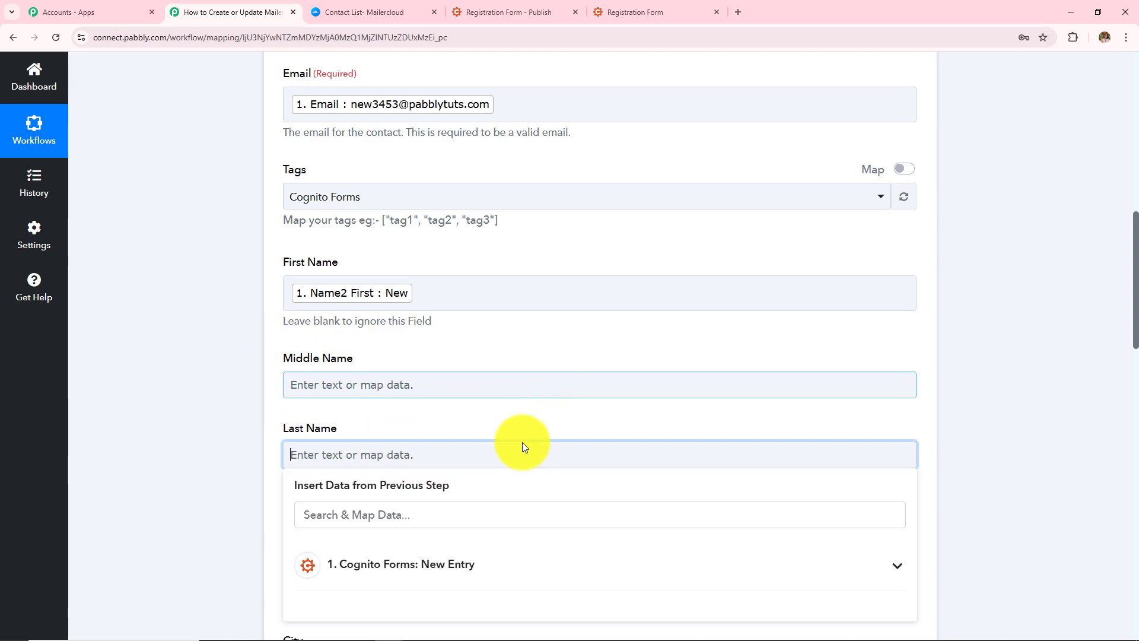
scroll(498, 433, "down", 2)
left_click(433, 446)
left_click(422, 400)
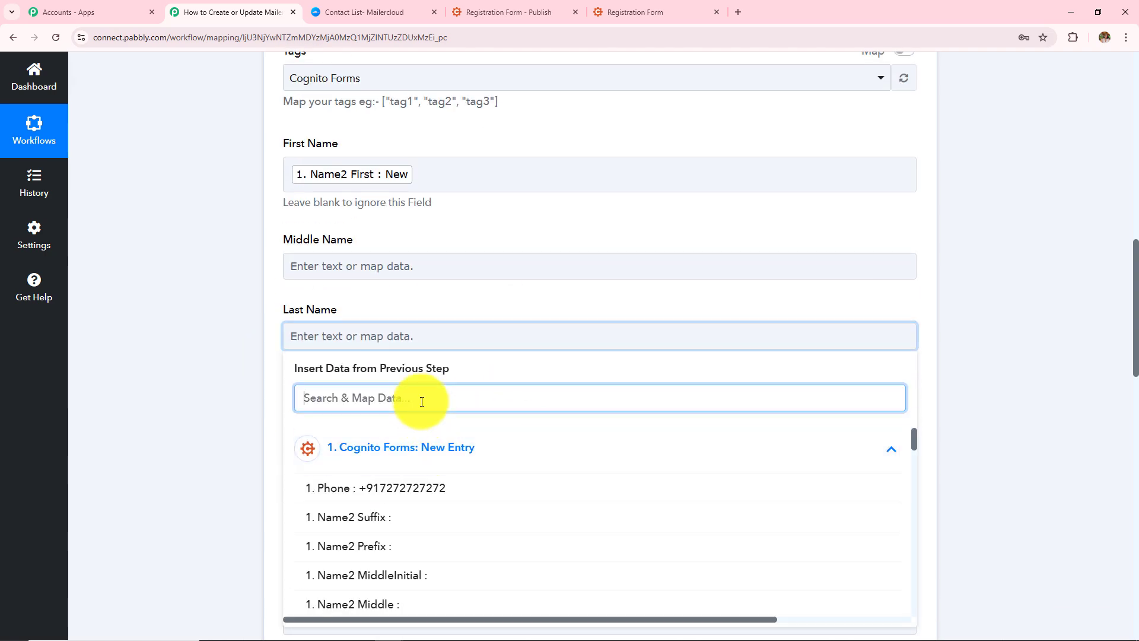
type("use")
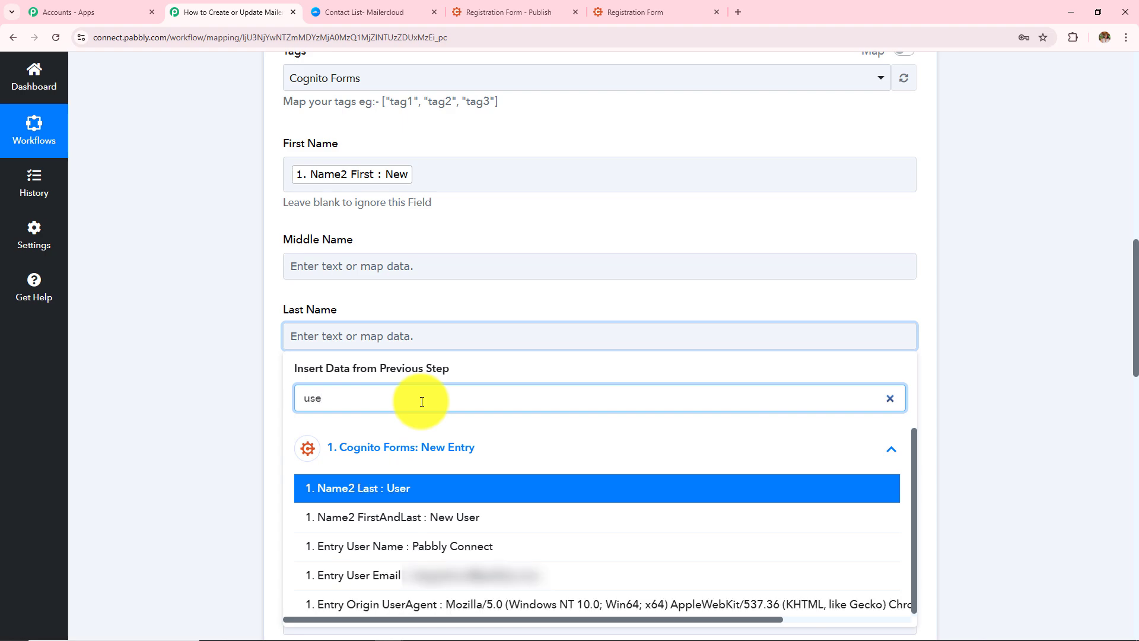
left_click(407, 496)
left_click(277, 379)
Map the subscriber's Phone field to the Phone value of the Cognito Forms entry.
scroll(380, 382, "down", 4)
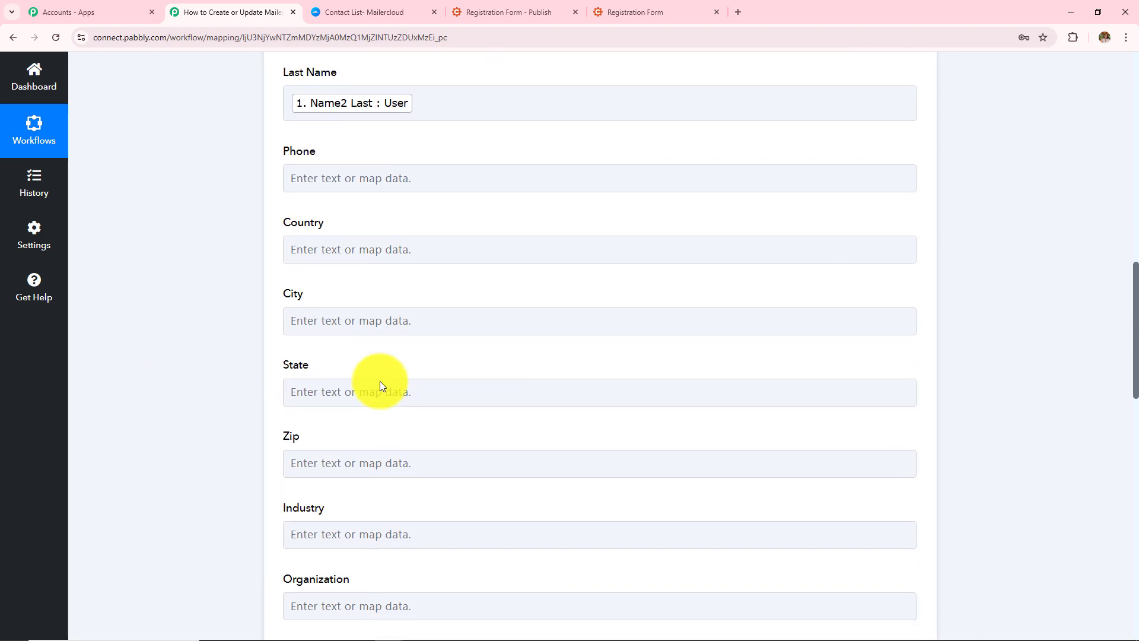
left_click(350, 178)
left_click(399, 289)
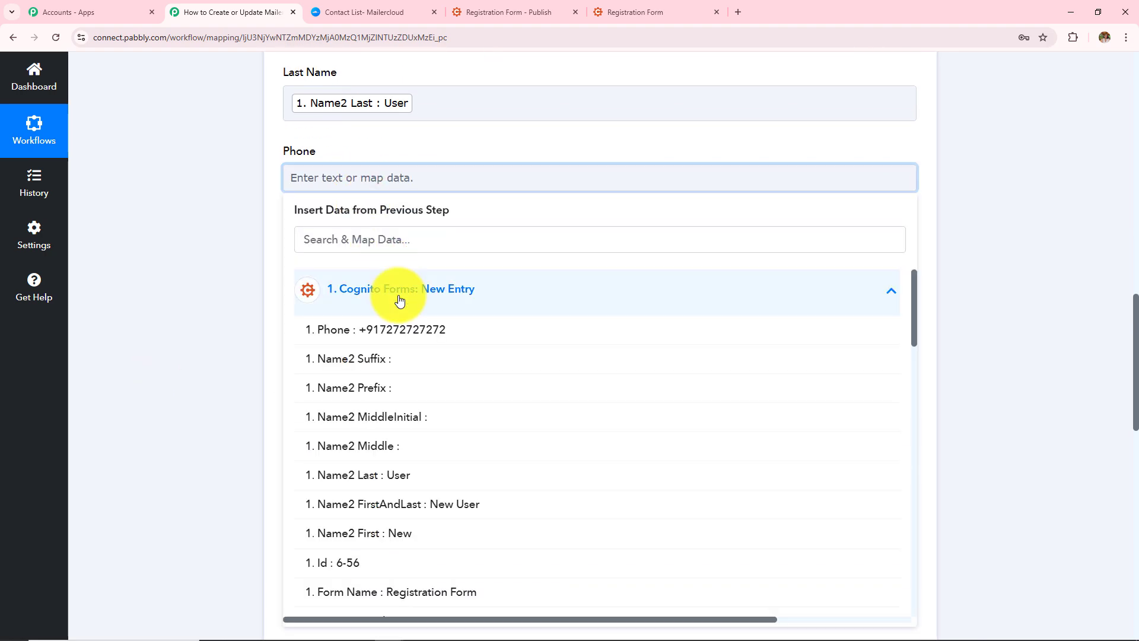
left_click(382, 333)
left_click(151, 255)
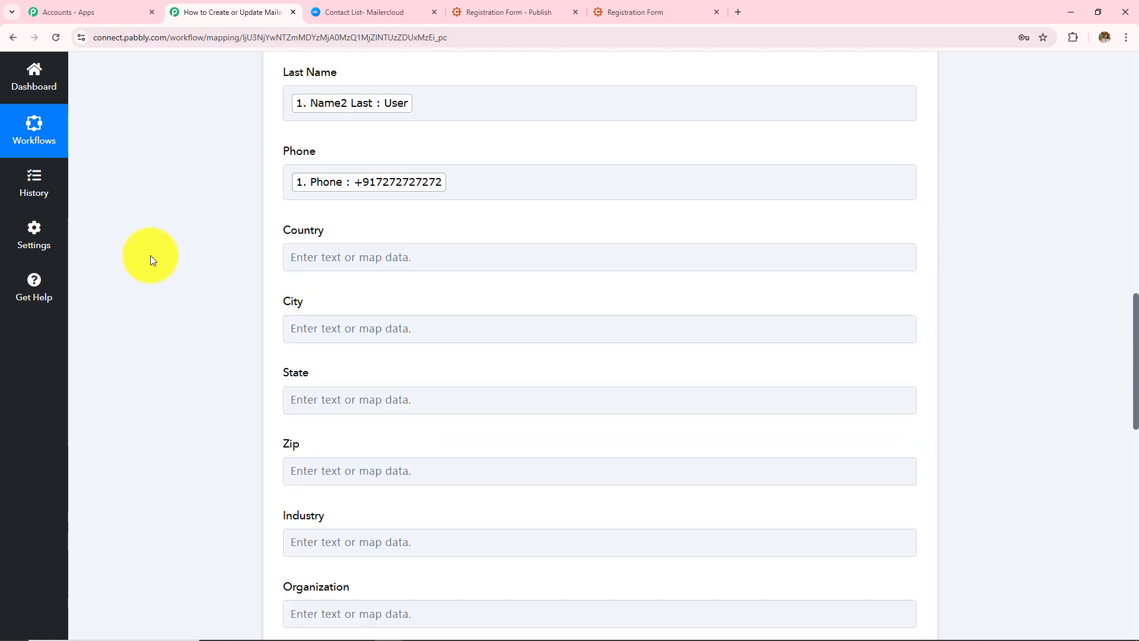
Map the subscriber's City field to the City FullInternationalAddress value of the Cognito Forms entry, searching the entry data for "bho".
left_click(341, 328)
left_click(399, 438)
left_click(392, 389)
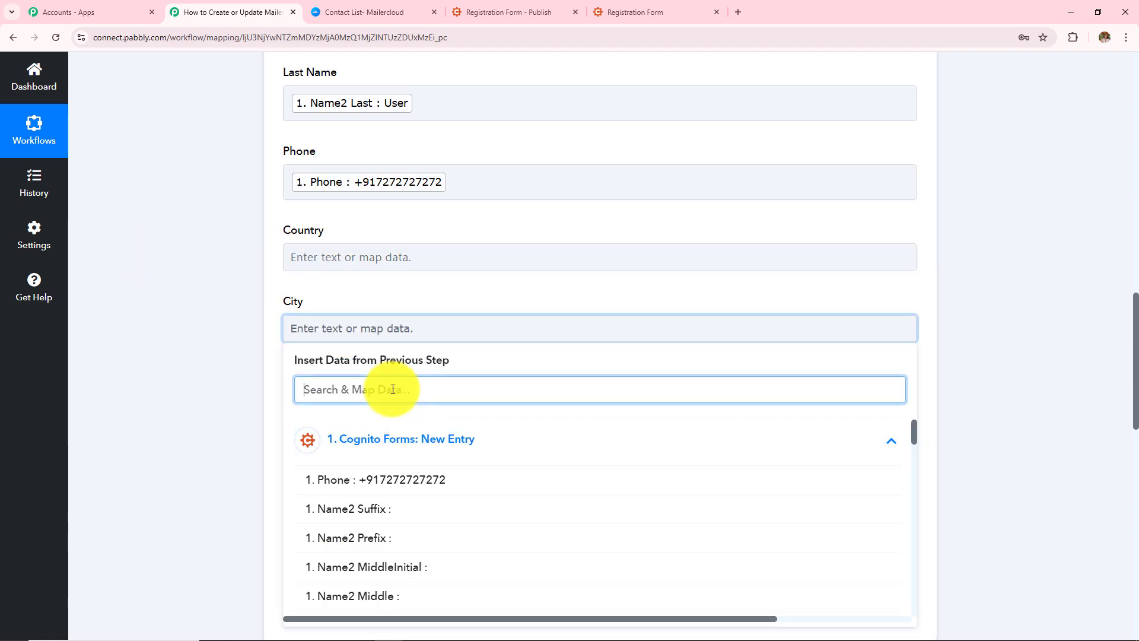
type("bho")
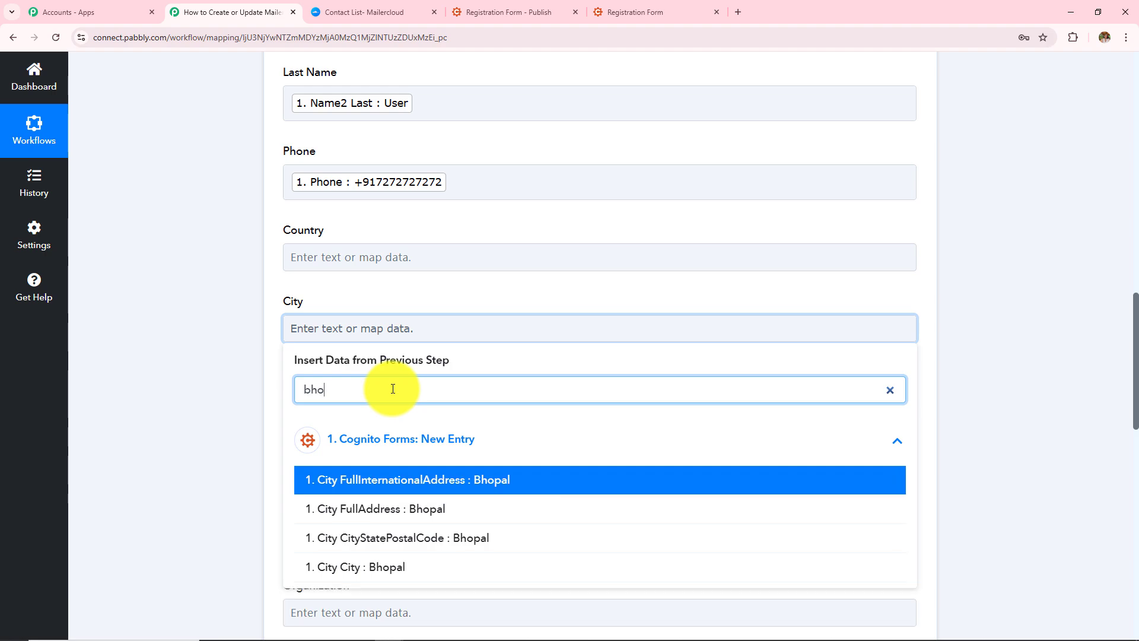
left_click(440, 487)
left_click(193, 386)
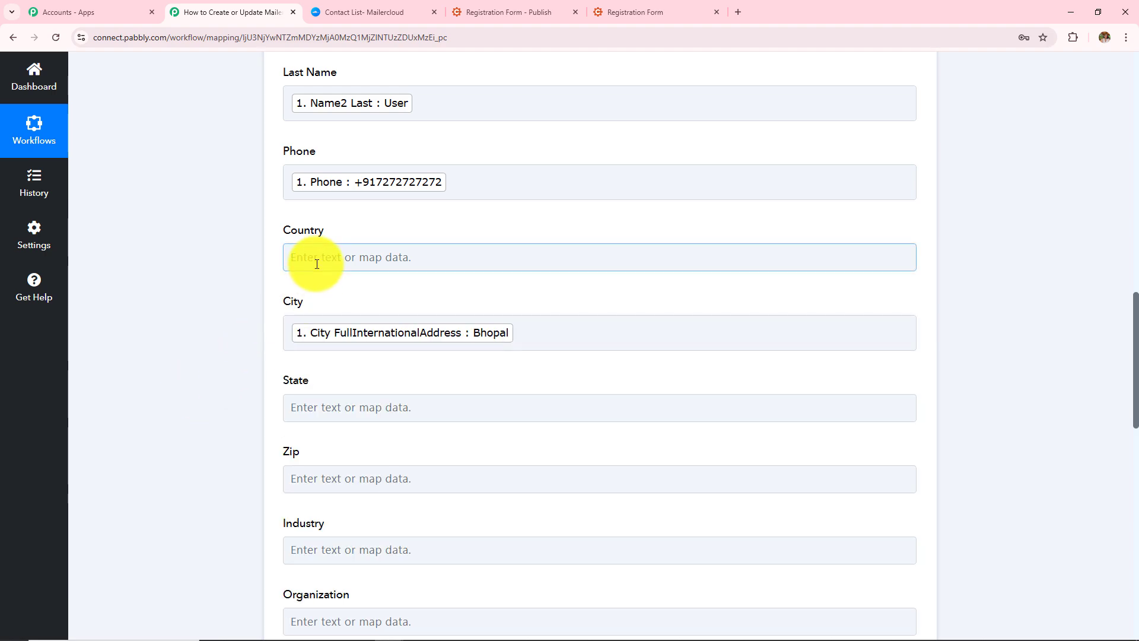
Review the Mailercloud action's remaining optional fields, such as State, Organization and Lead Source, and the fields already mapped.
scroll(336, 495, "down", 8)
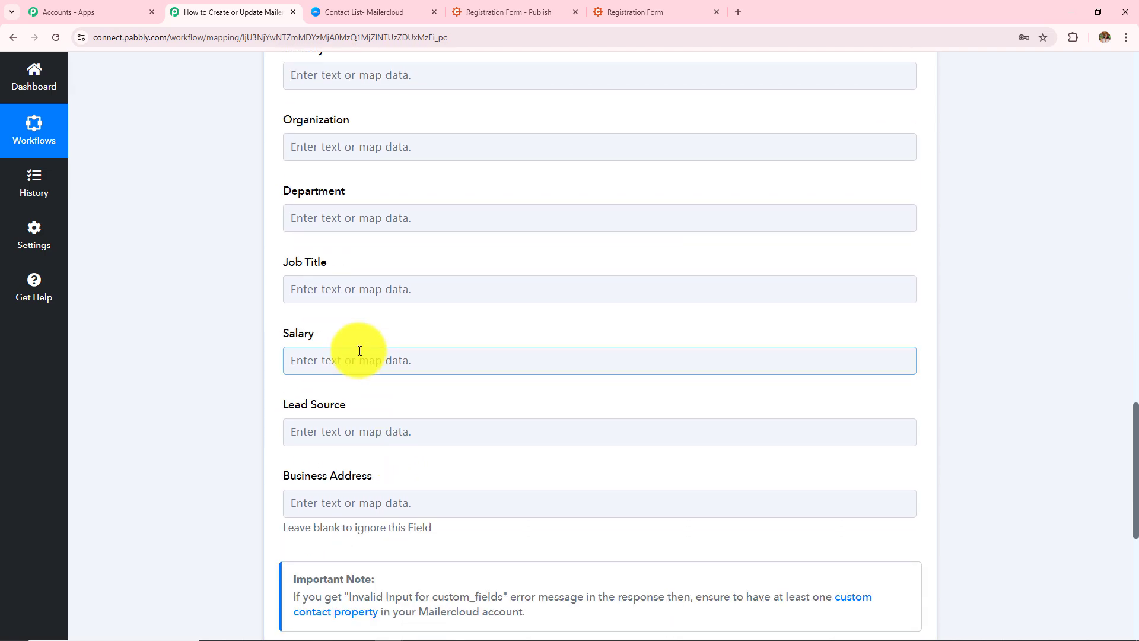
scroll(399, 422, "down", 1)
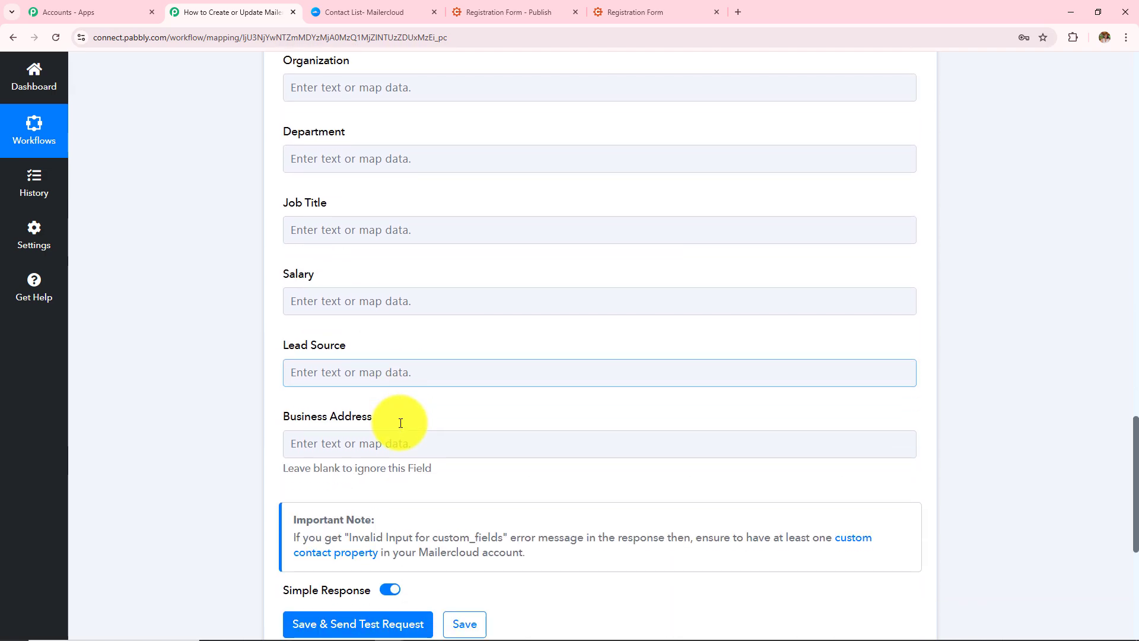
scroll(399, 423, "up", 1)
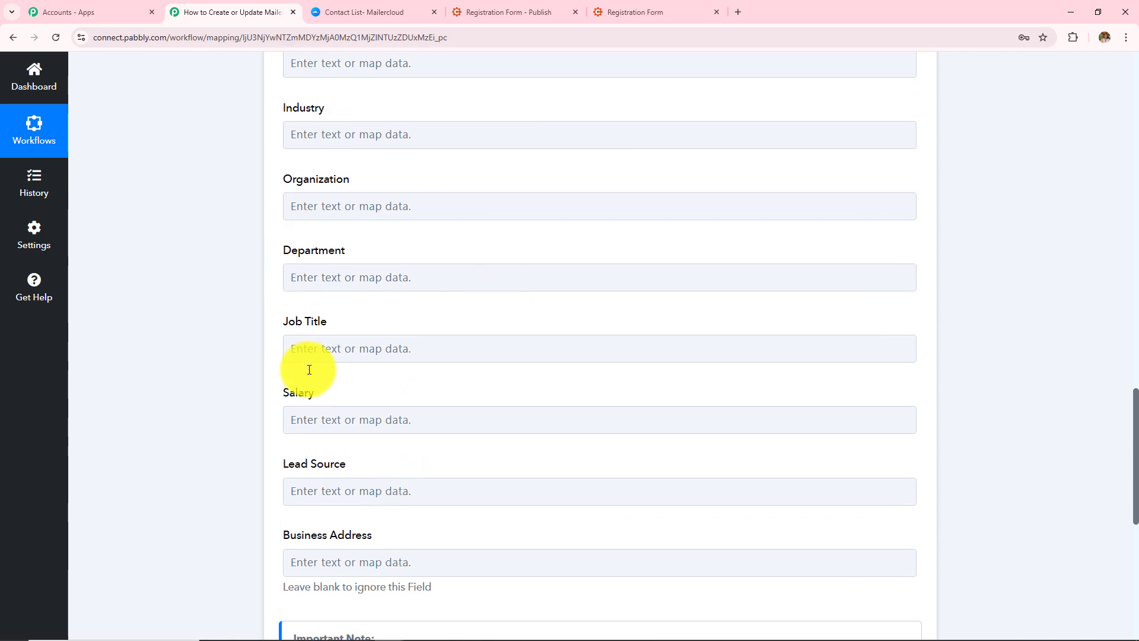
scroll(473, 387, "up", 2)
scroll(474, 389, "up", 1)
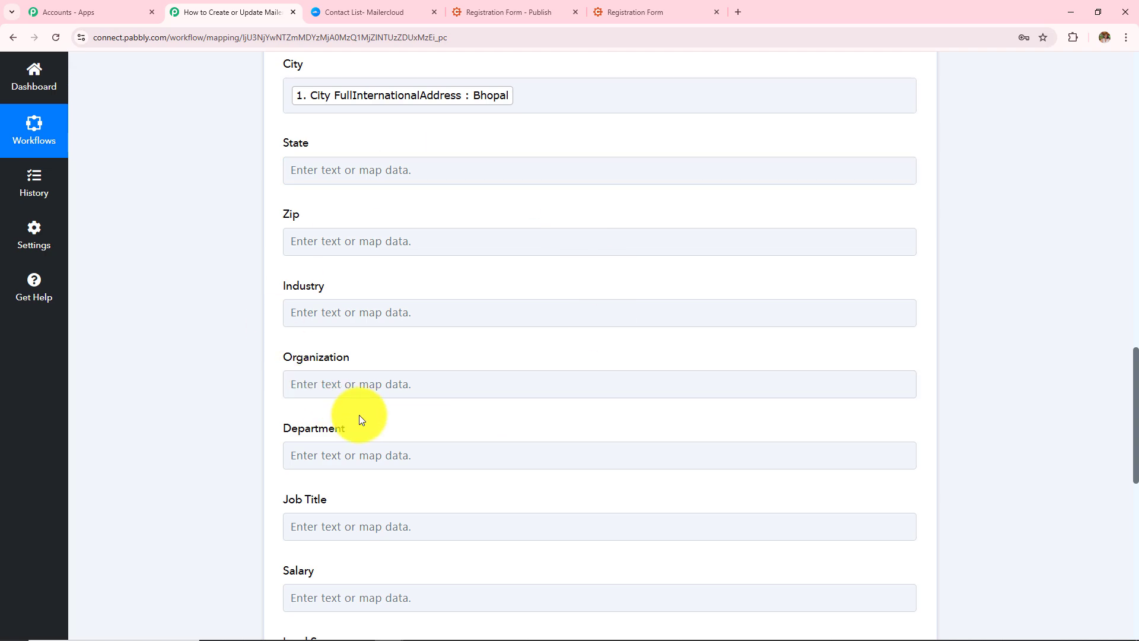
left_click(372, 383)
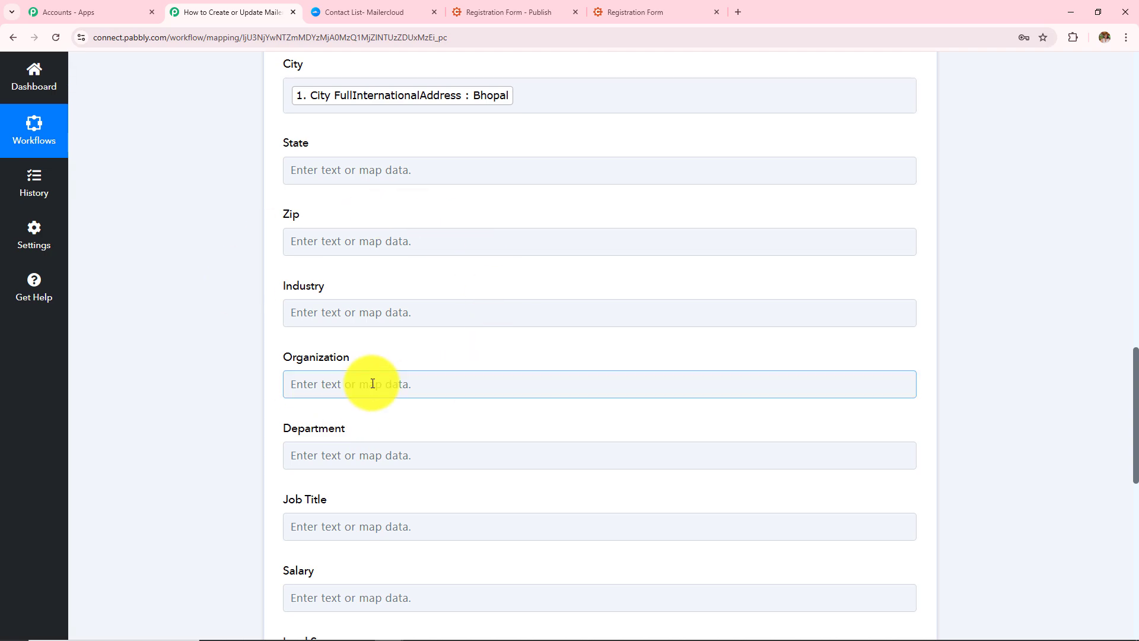
scroll(593, 350, "up", 4)
left_click(466, 402)
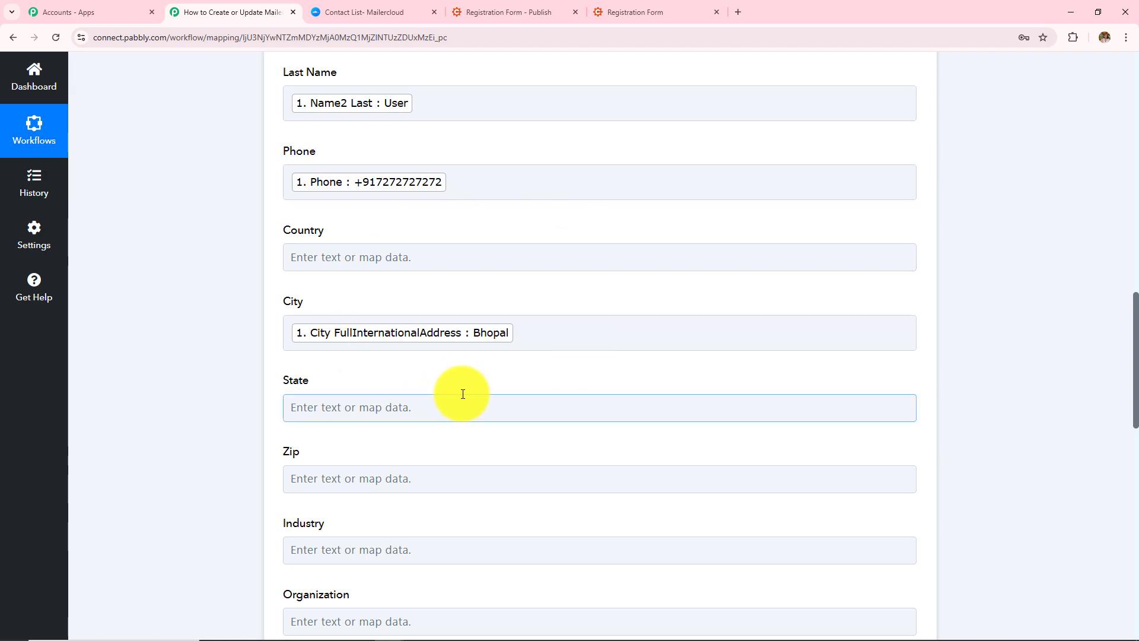
scroll(462, 394, "up", 3)
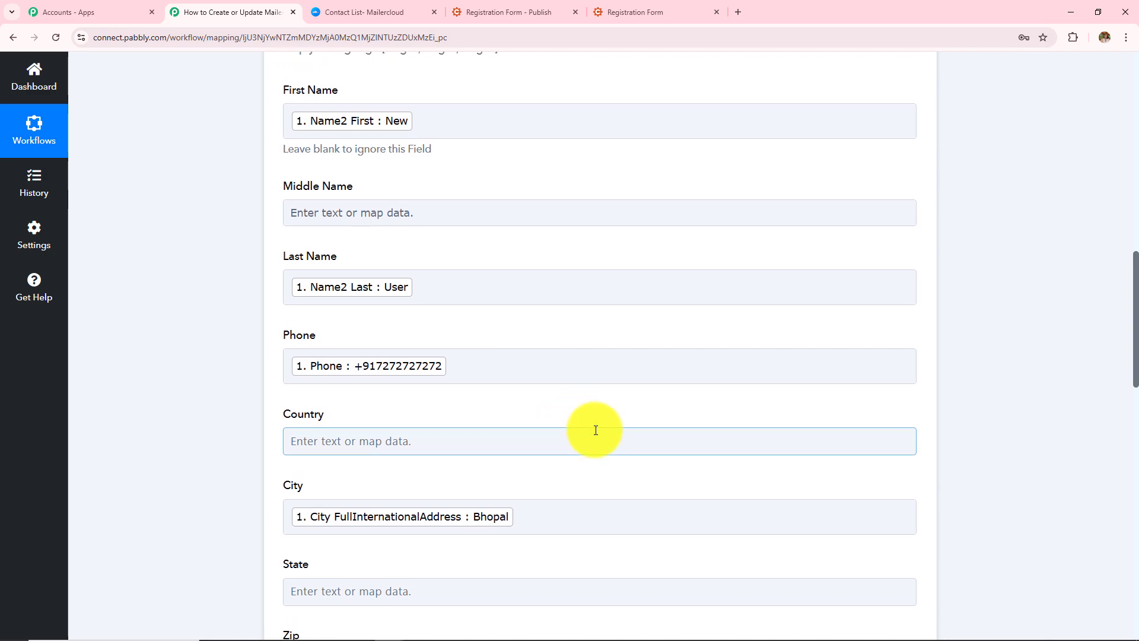
Save the Mailercloud action with a test request and check the inserted-data count and message in the response.
scroll(593, 429, "down", 15)
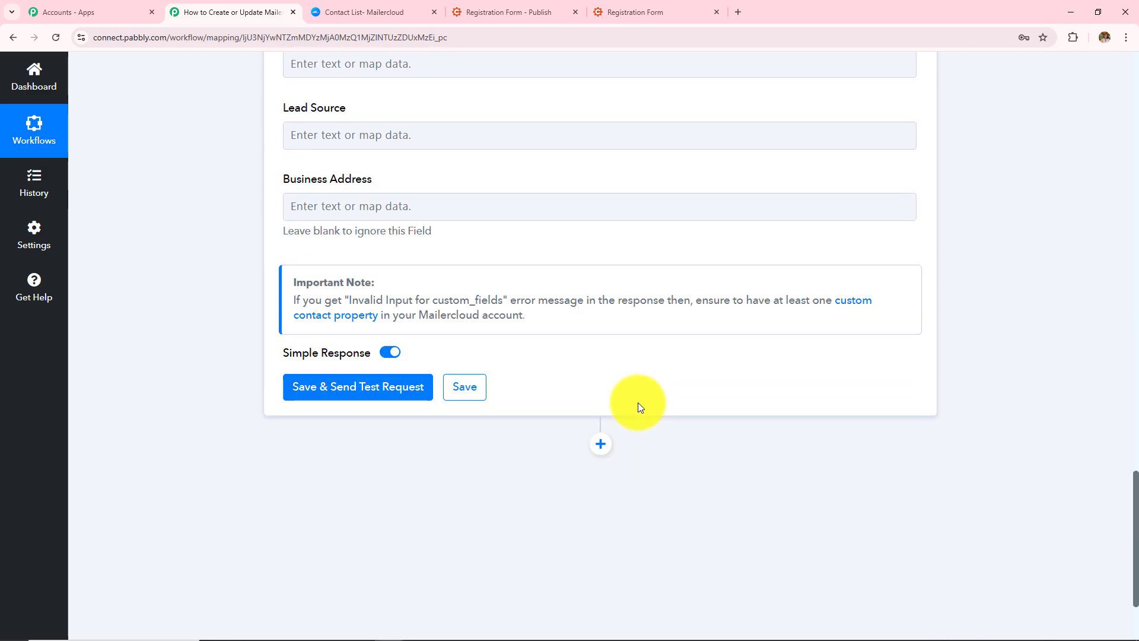
left_click(377, 396)
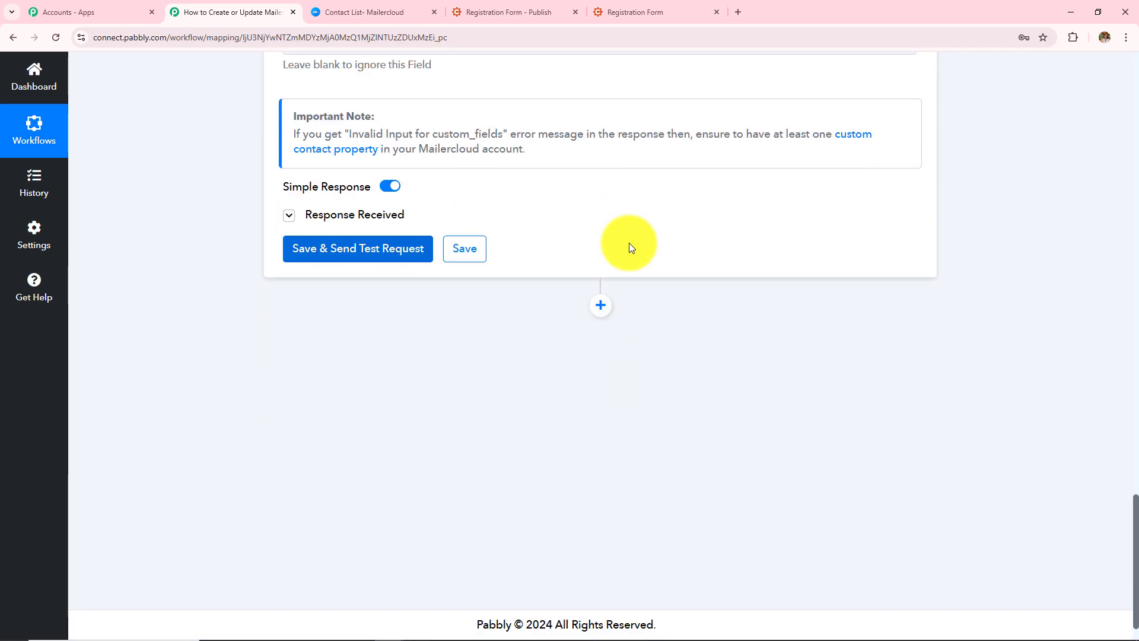
double_click(633, 284)
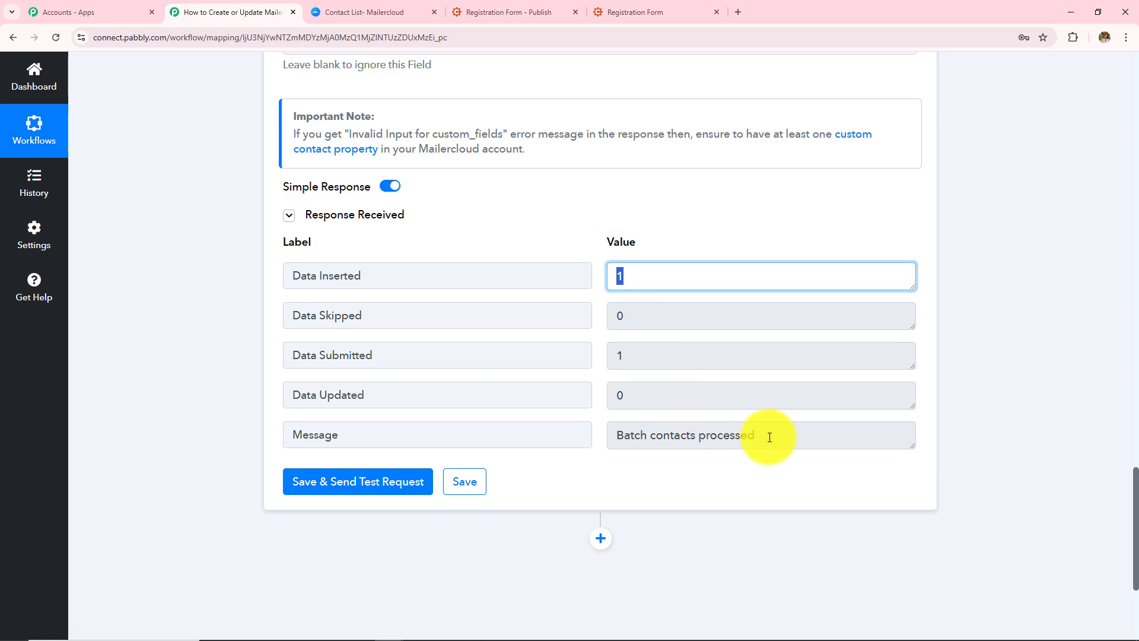
left_click(653, 442)
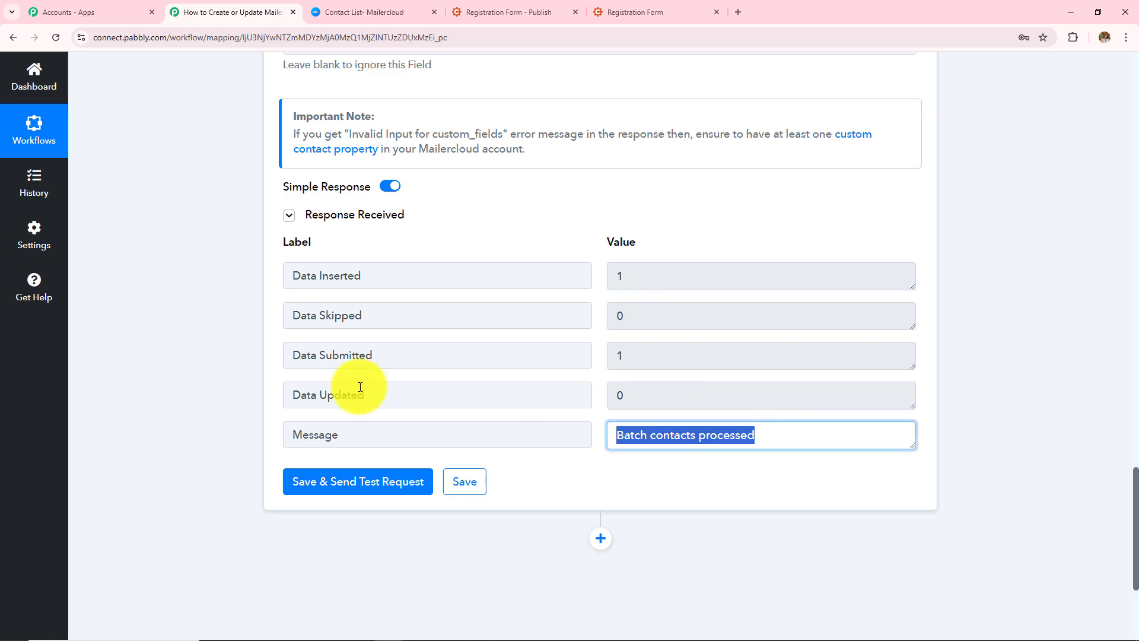
left_click(195, 301)
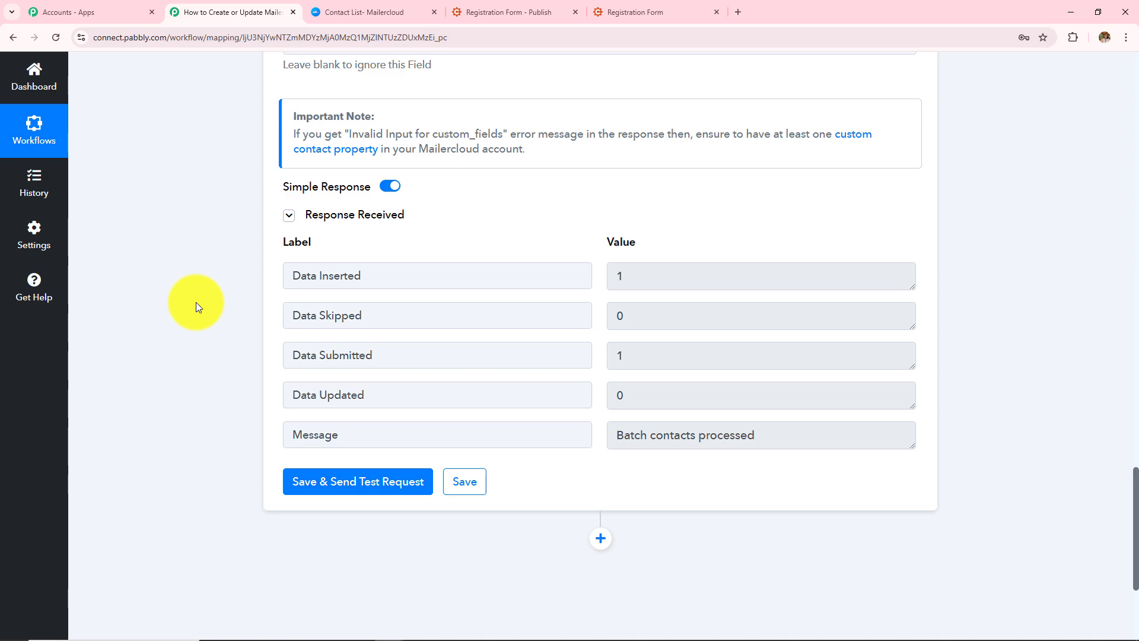
Switch to Mailercloud and check the newest Website Leads contact's profile details, then return to the contacts of that list.
key("ctrl+Tab")
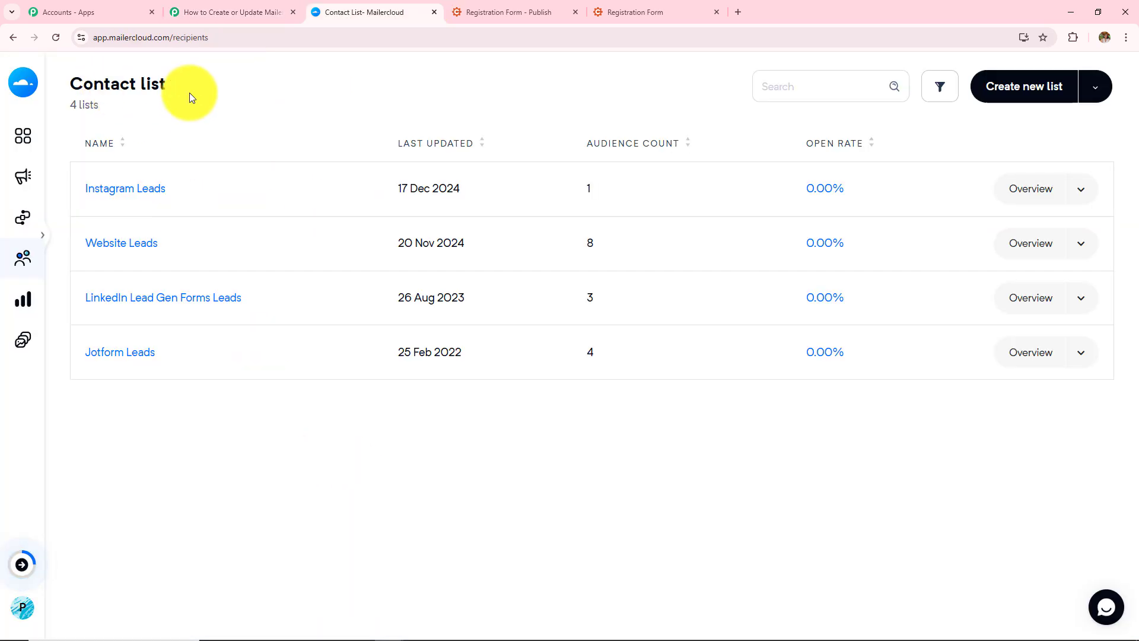
left_click(130, 251)
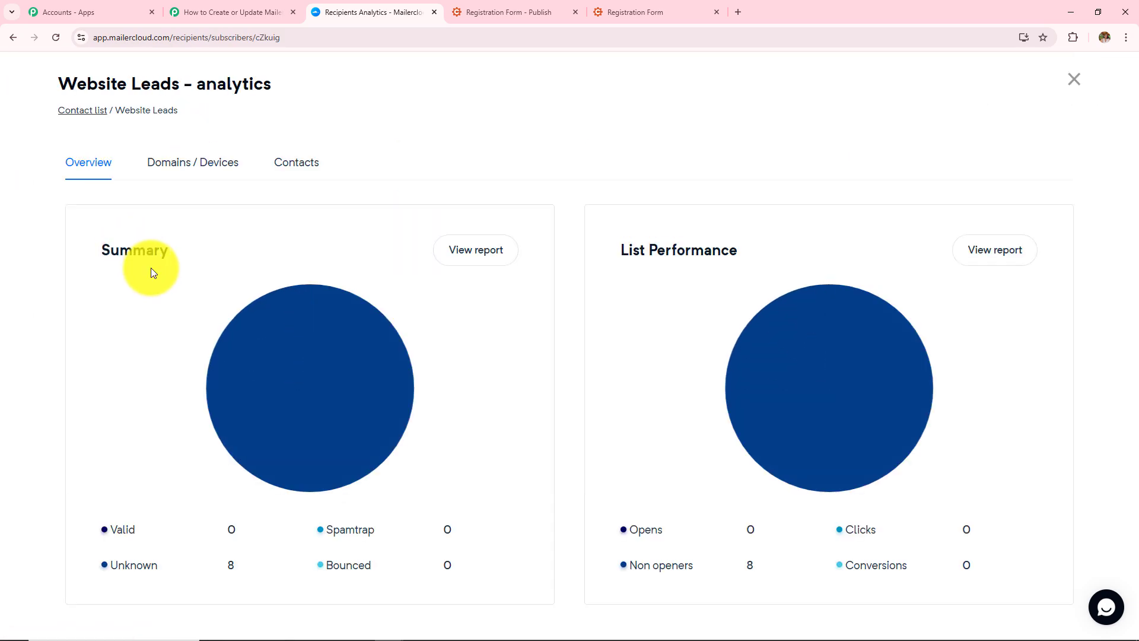
left_click(291, 163)
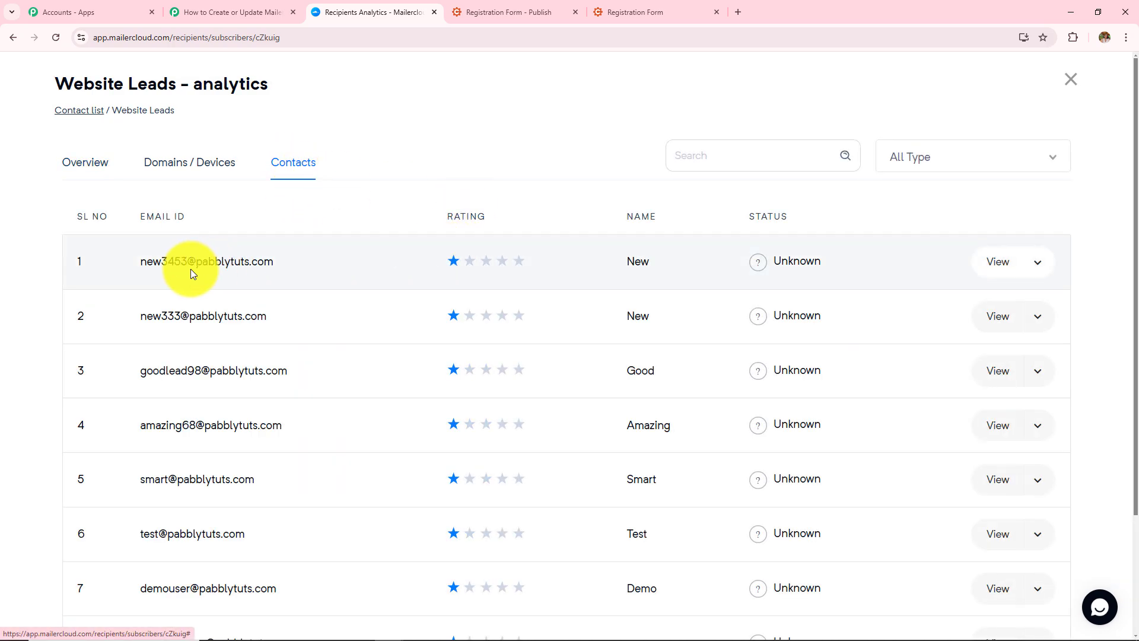
left_click(158, 268)
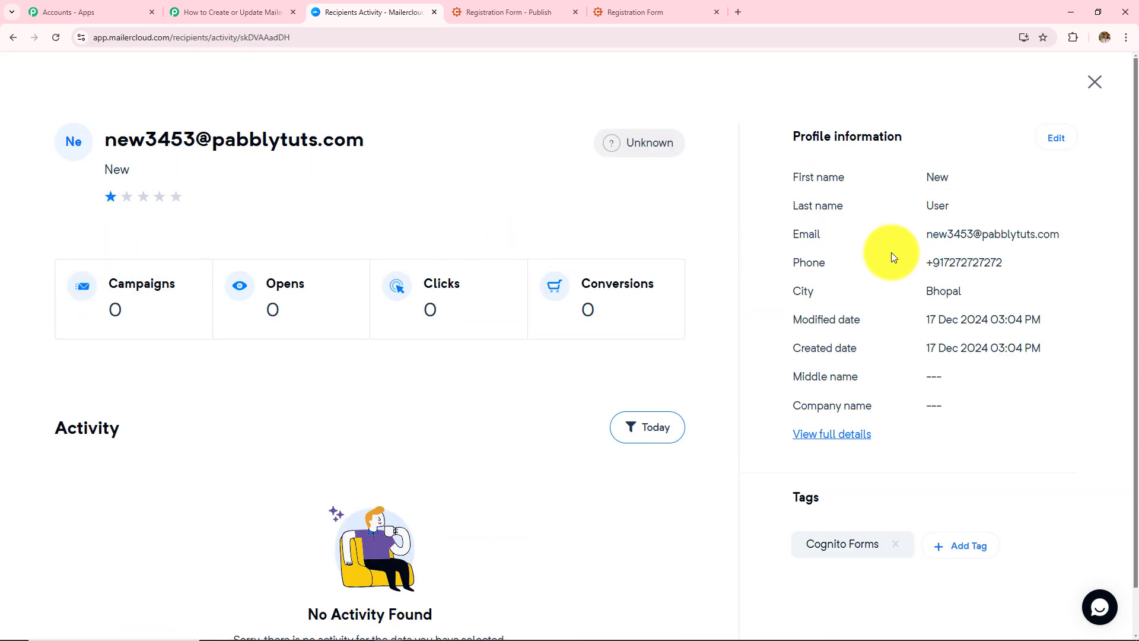
left_click_drag(914, 318, 1046, 365)
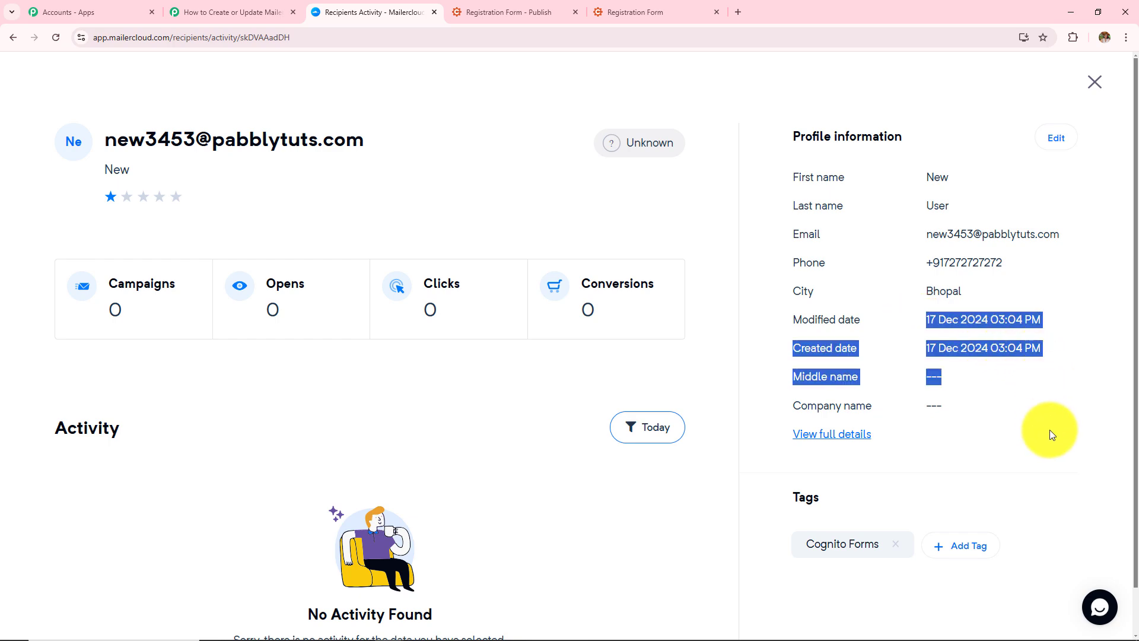
left_click_drag(917, 295, 1046, 261)
left_click_drag(924, 173, 950, 214)
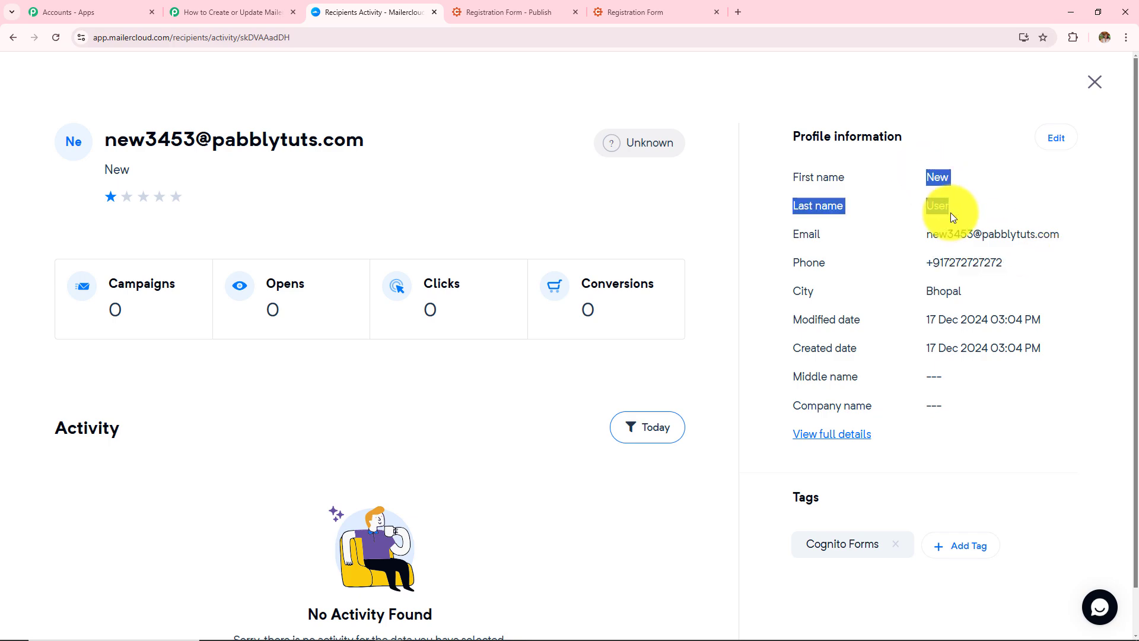
left_click(1091, 83)
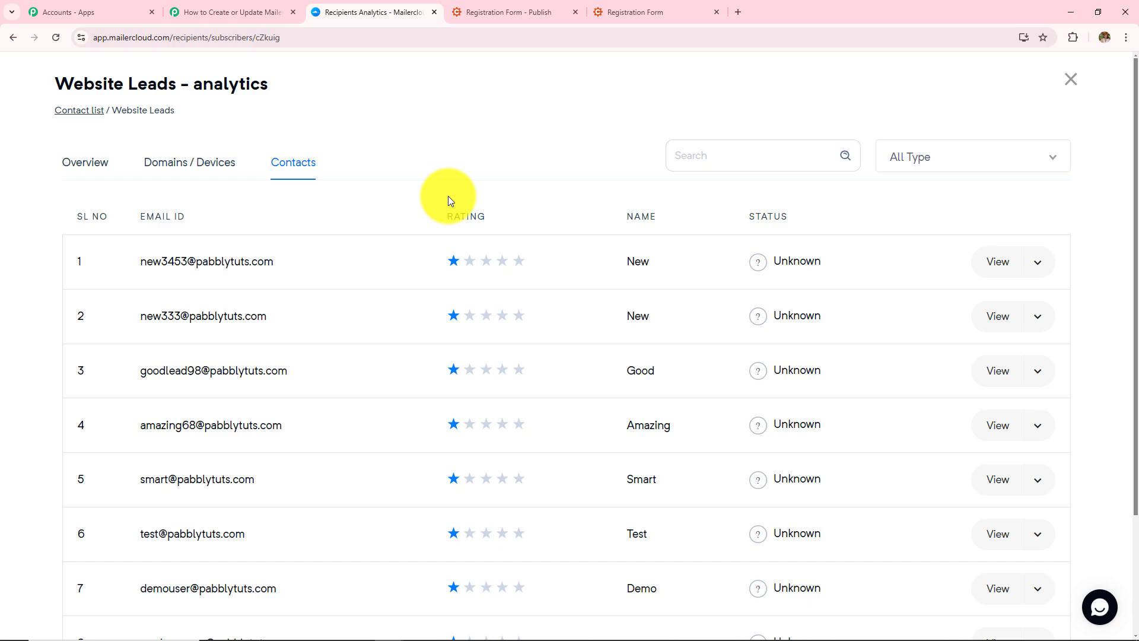
Reload the Cognito Forms registration form and submit a new test entry with first and last name, e-mail, phone number and city Bhopal.
left_click(643, 11)
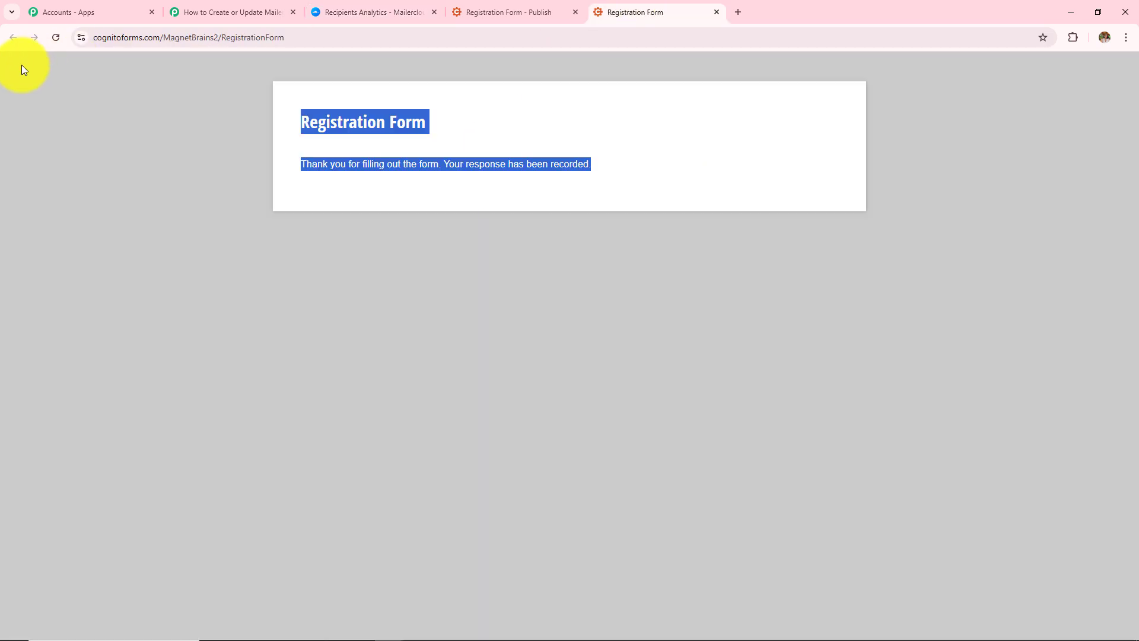
left_click(56, 38)
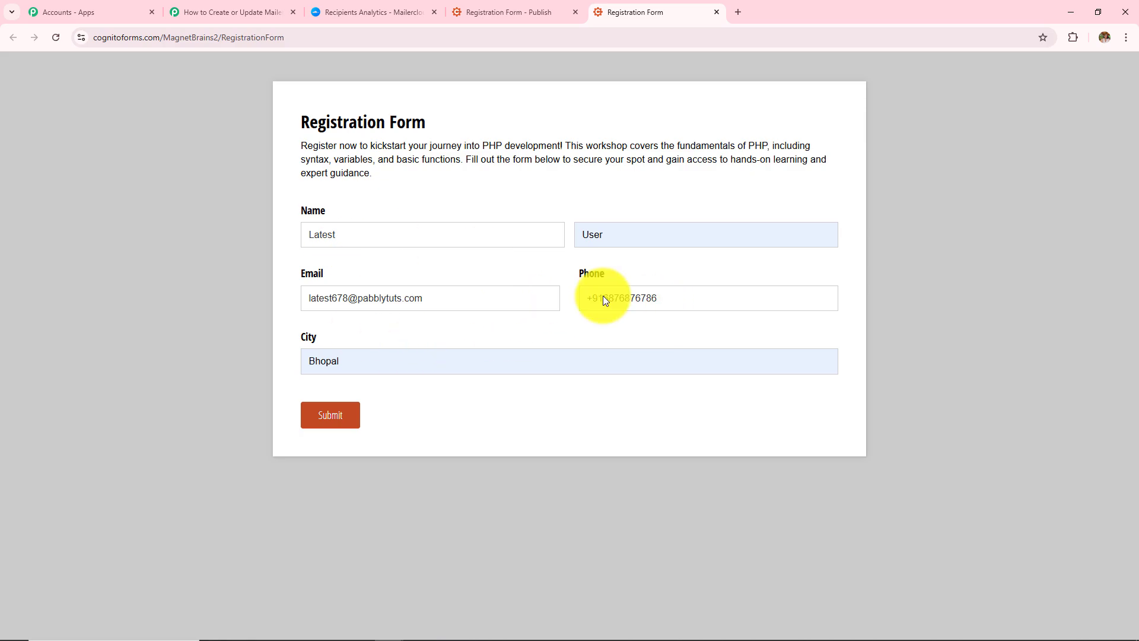
left_click(355, 424)
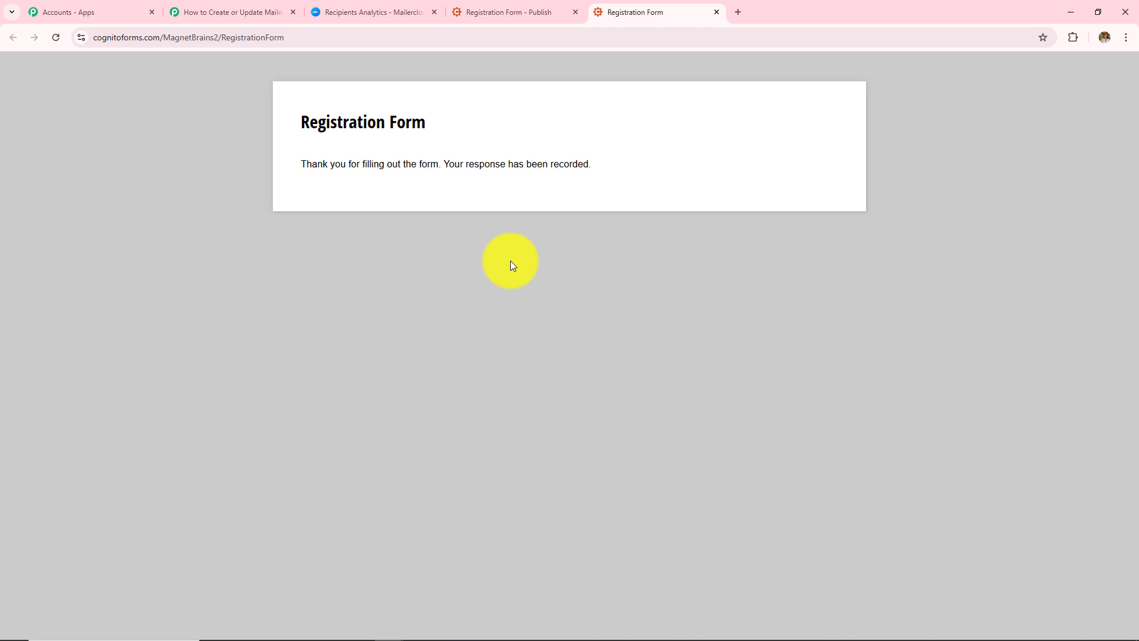
Switch to Mailercloud, refresh the Website Leads contacts and compare the newest contact's profile information with the submitted entry.
left_click(357, 10)
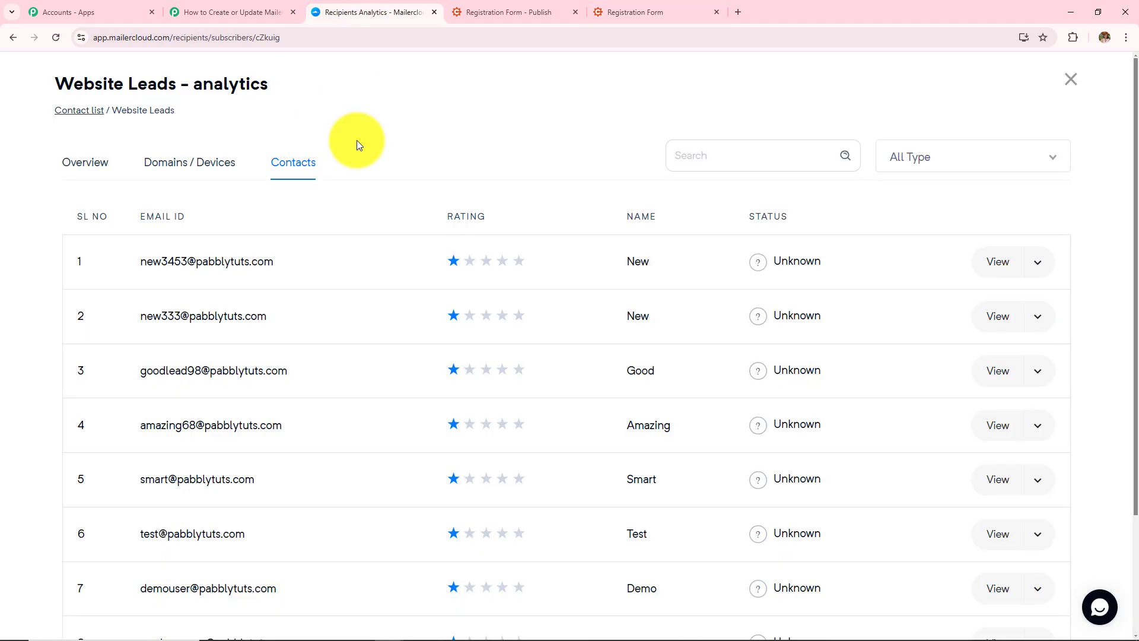
left_click(56, 38)
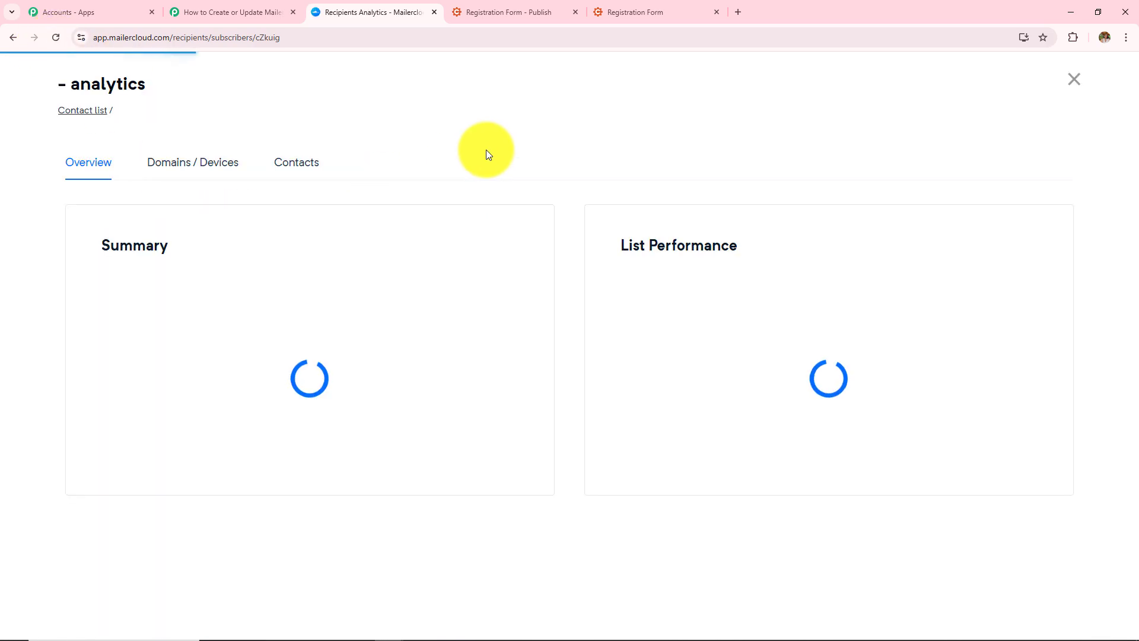
left_click(300, 168)
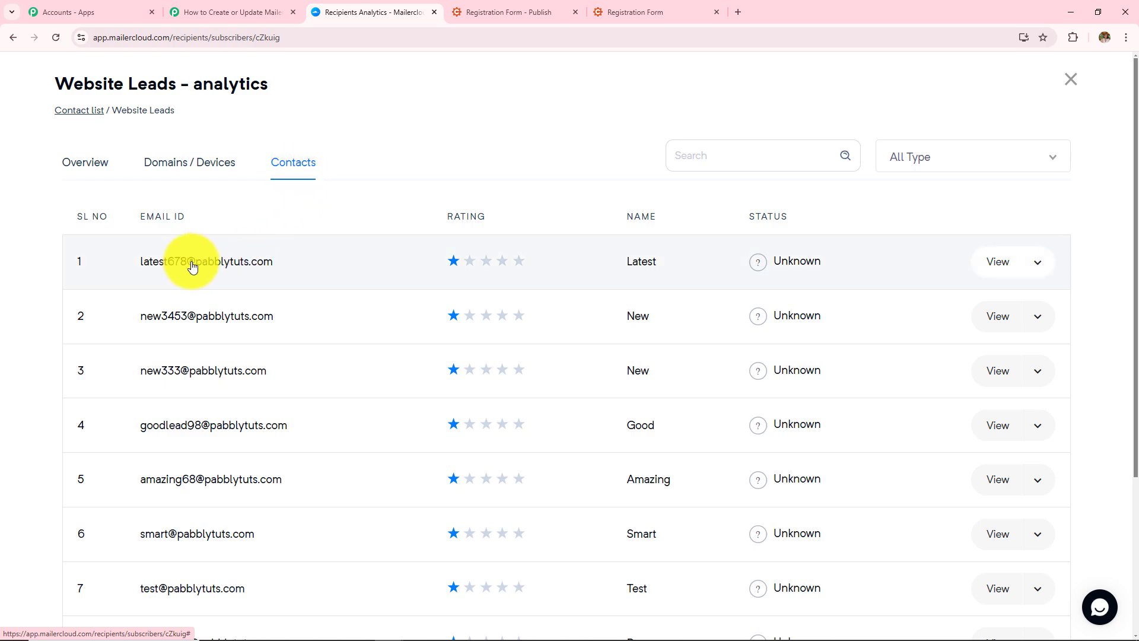
left_click(219, 272)
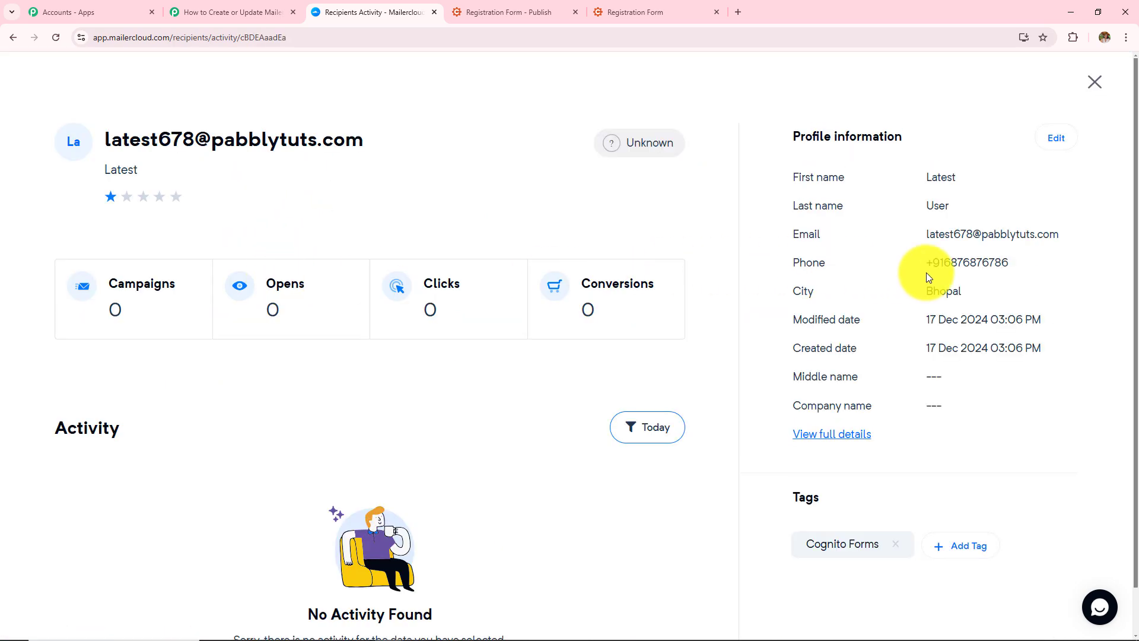
left_click_drag(927, 177, 1015, 271)
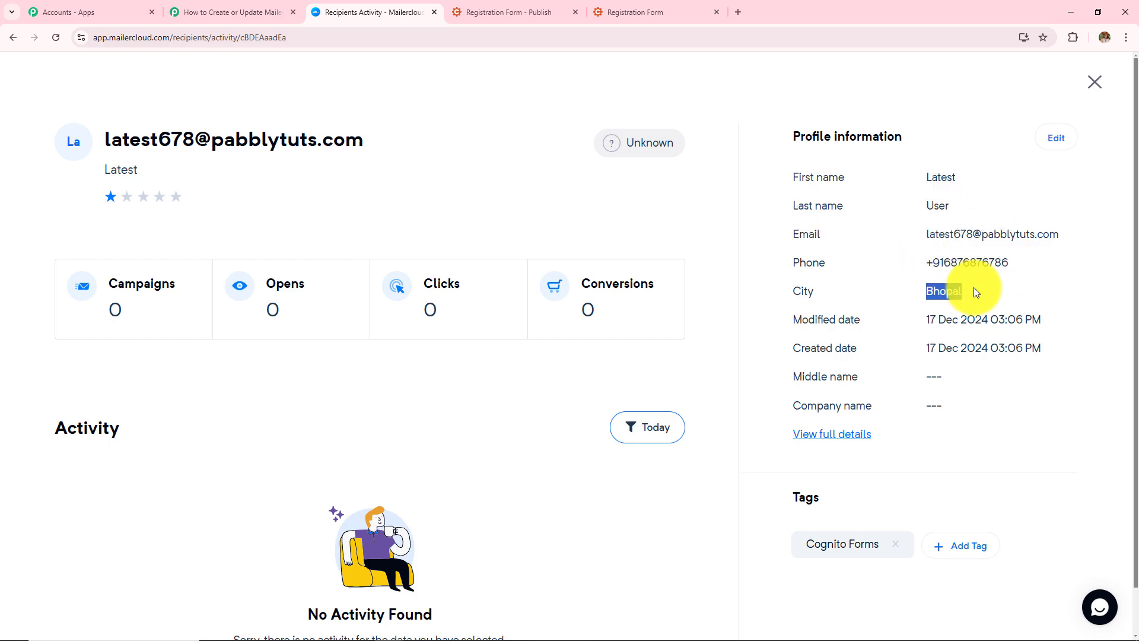
Switch to the Pabbly Connect workflow and review the Cognito Forms New Entry trigger's webhook setup and captured response.
left_click(255, 12)
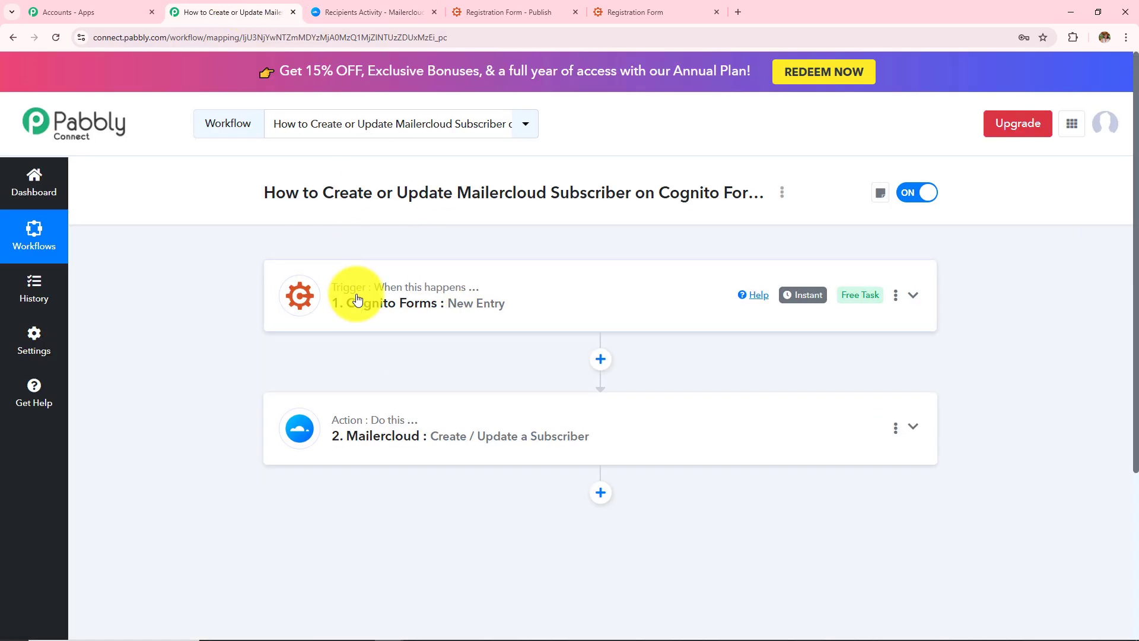
left_click(442, 331)
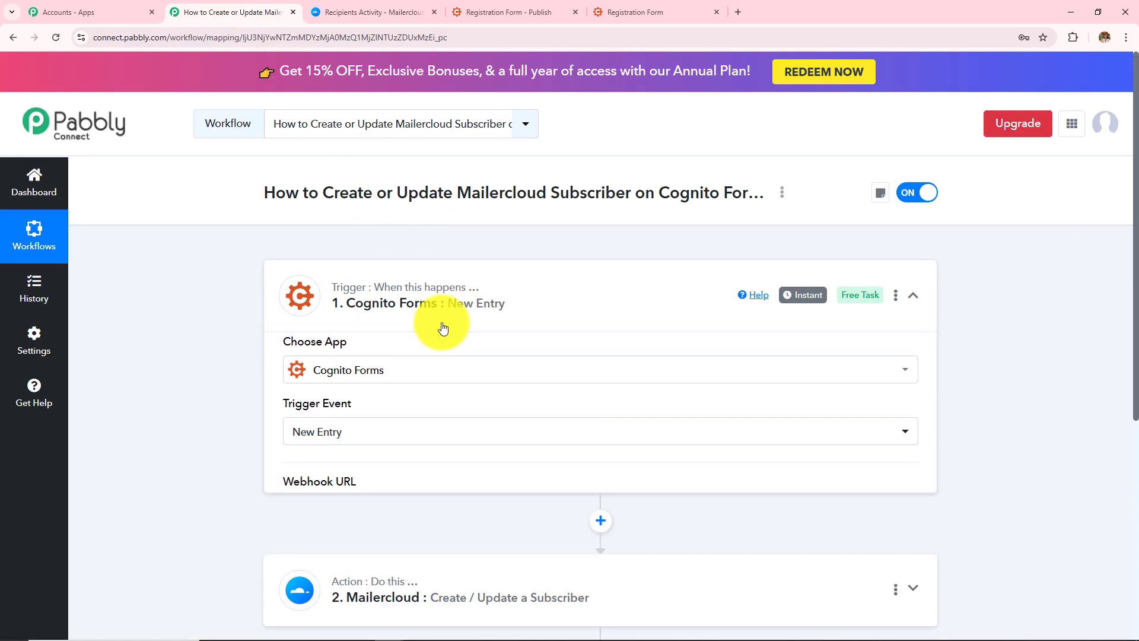
scroll(325, 460, "down", 6)
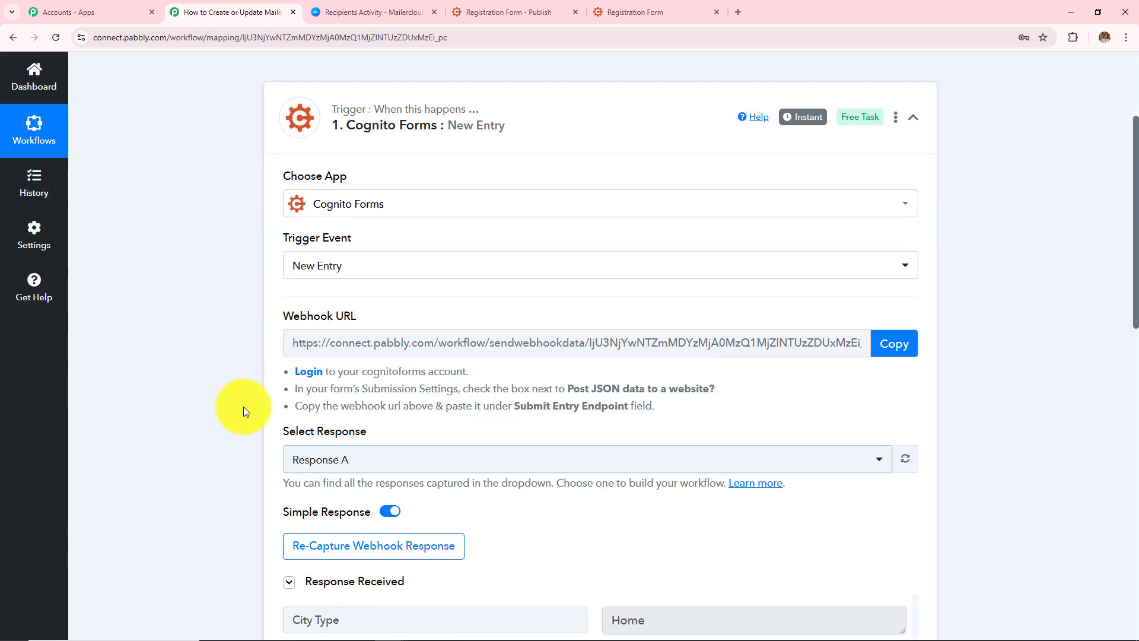
scroll(616, 379, "down", 10)
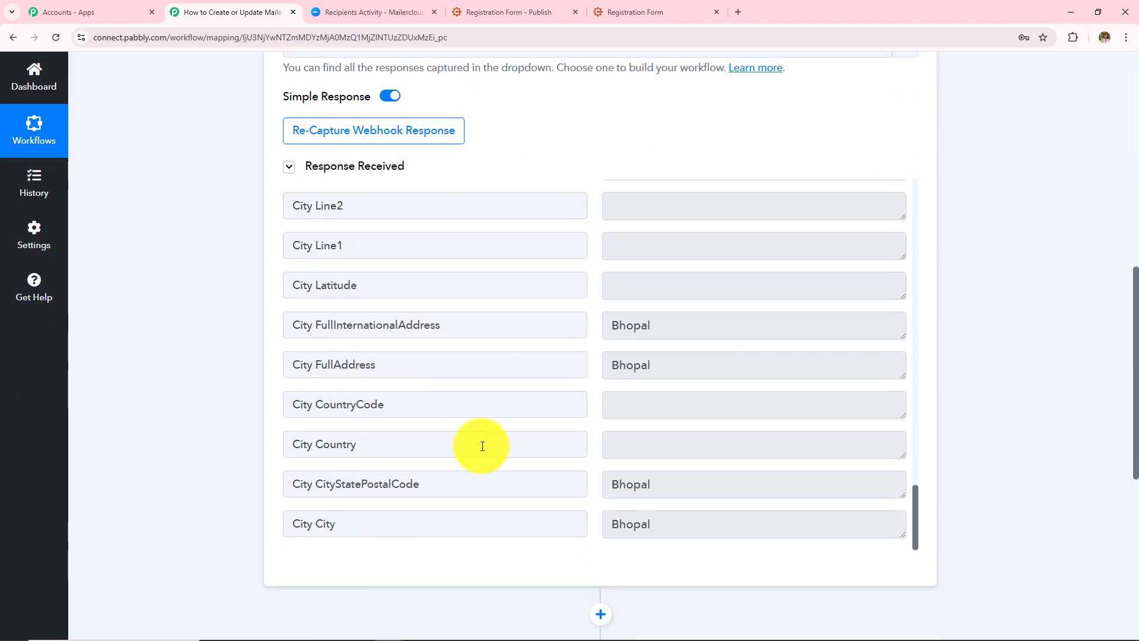
scroll(1074, 324, "down", 4)
scroll(1059, 324, "down", 3)
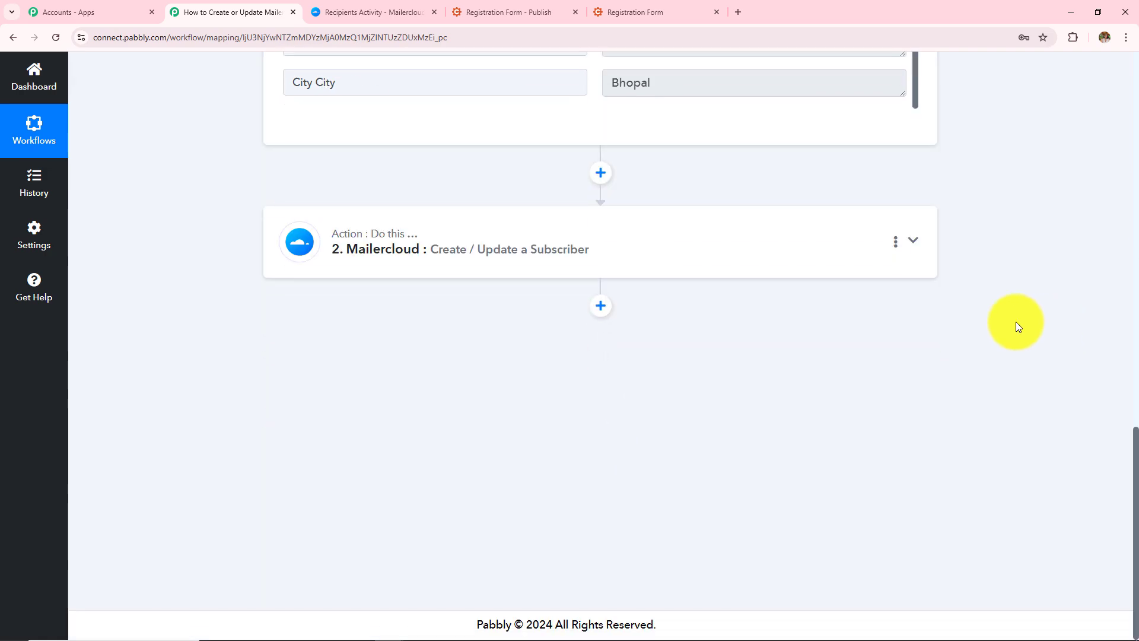
Review the Mailercloud Create / Update a Subscriber action, including its list, tag, mapped fields and received response.
left_click(440, 260)
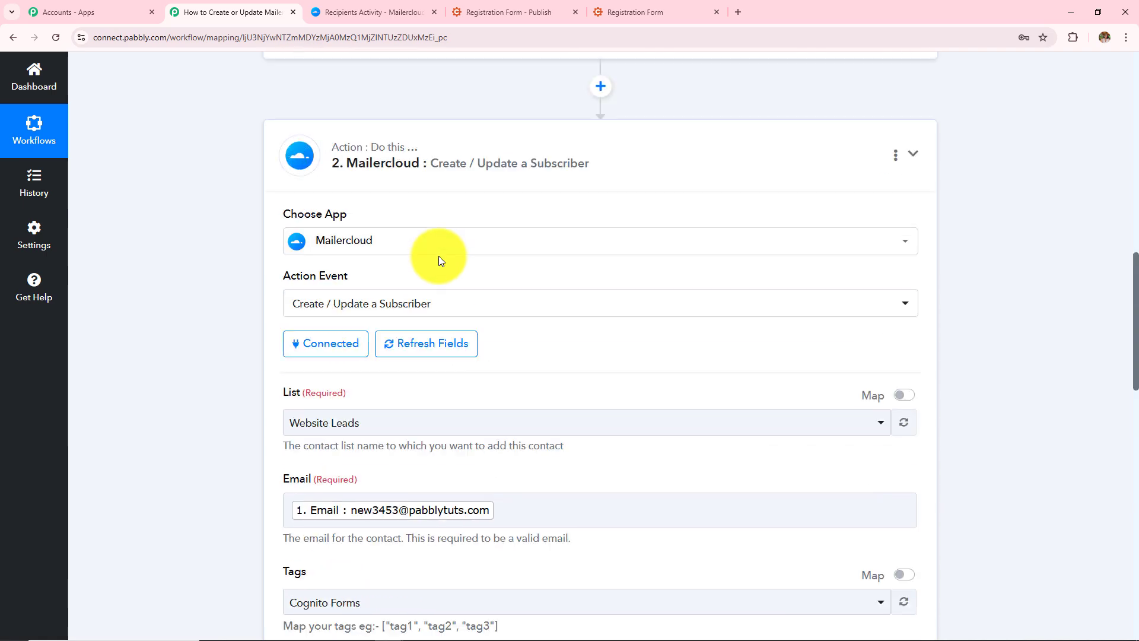
scroll(406, 323, "down", 3)
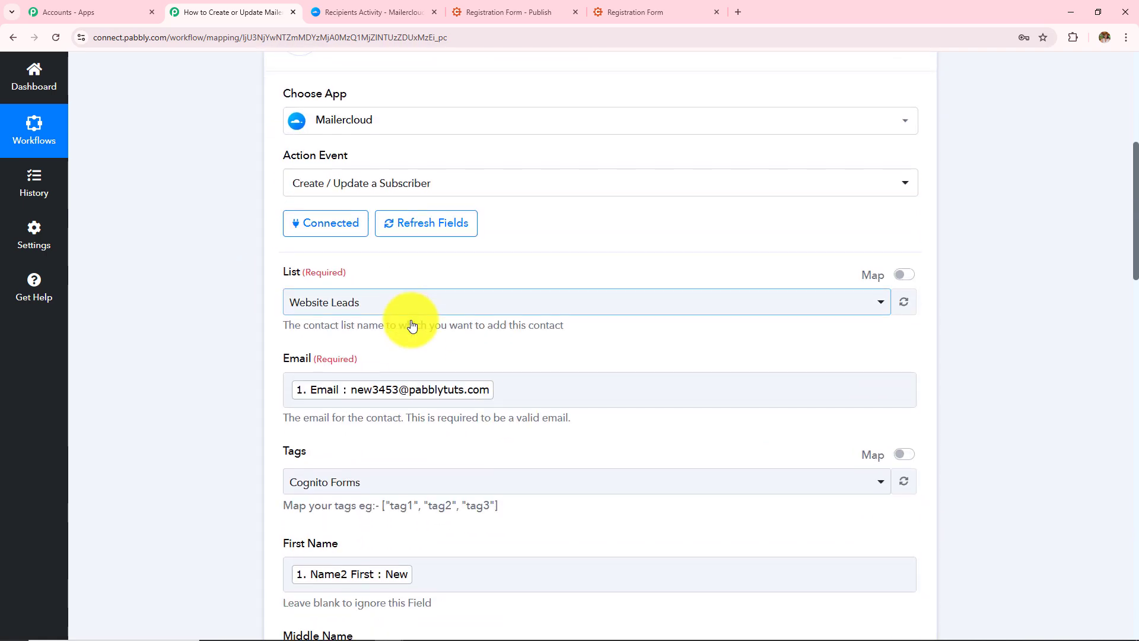
scroll(532, 415, "down", 10)
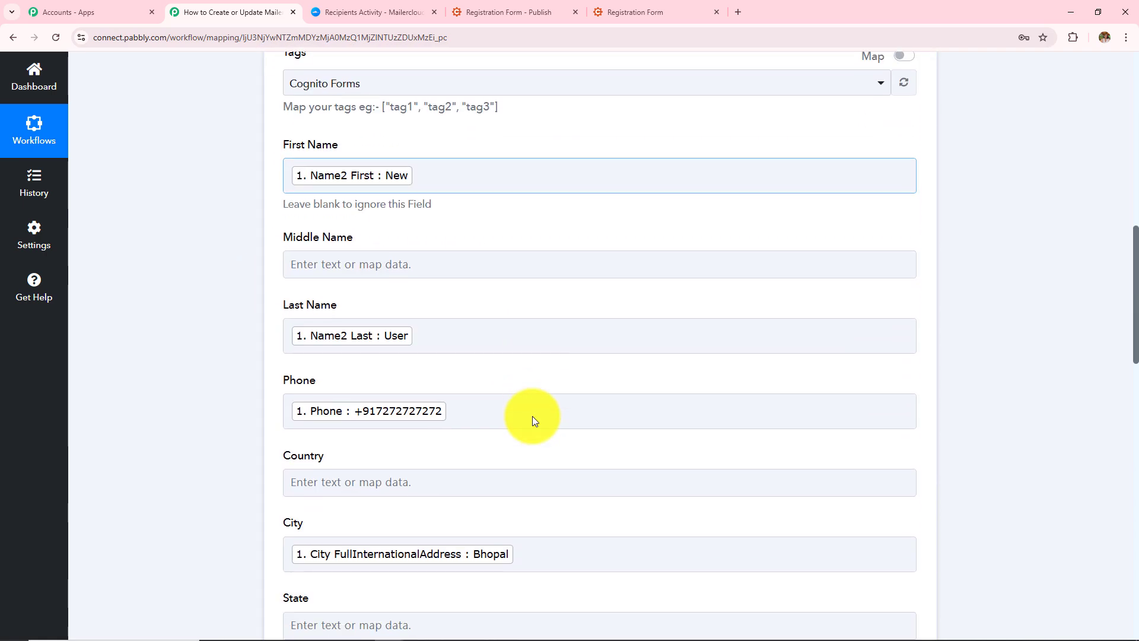
scroll(532, 415, "down", 8)
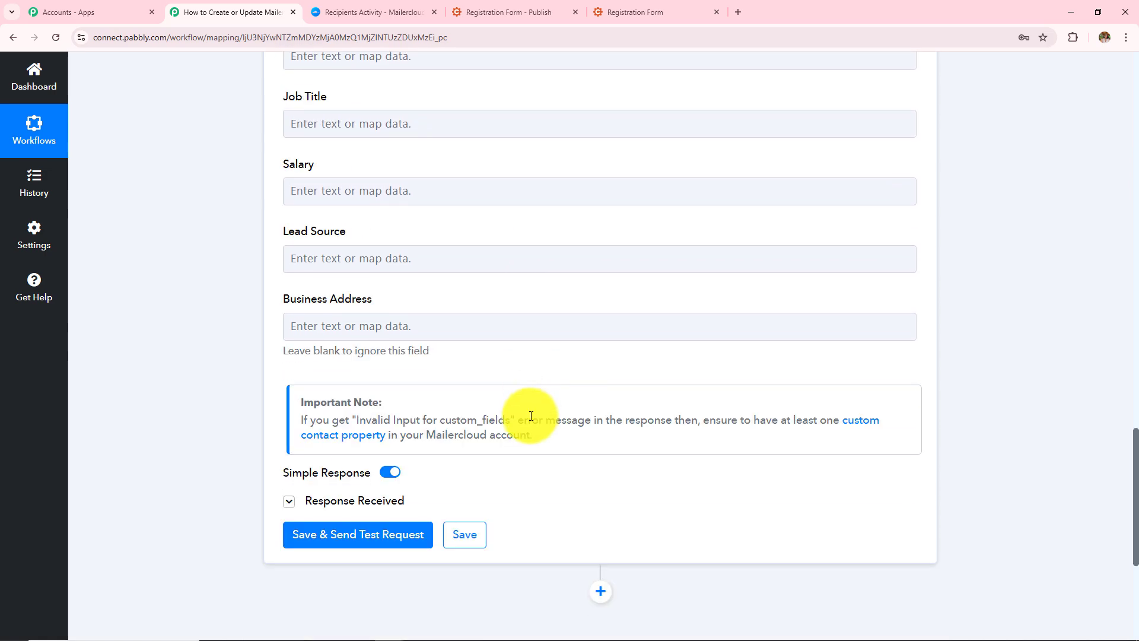
left_click(386, 501)
scroll(652, 279, "down", 3)
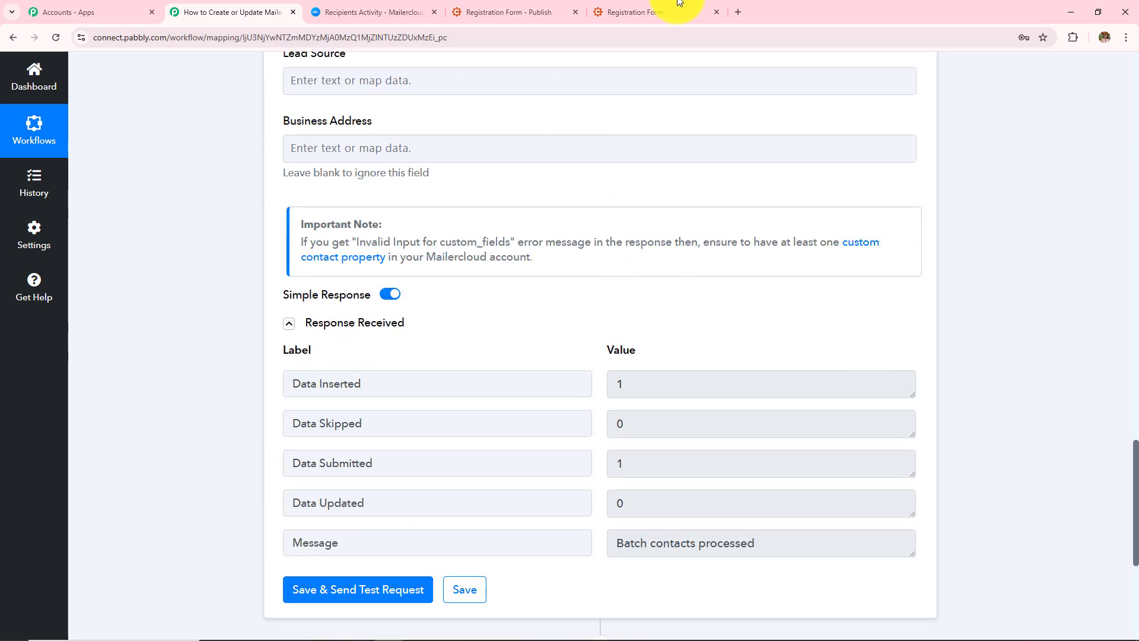
Check the Website Leads contact list in Mailercloud once more, leaving the open contact profile, and return to the Pabbly Connect workflow.
key("ctrl+Tab")
left_click(1103, 87)
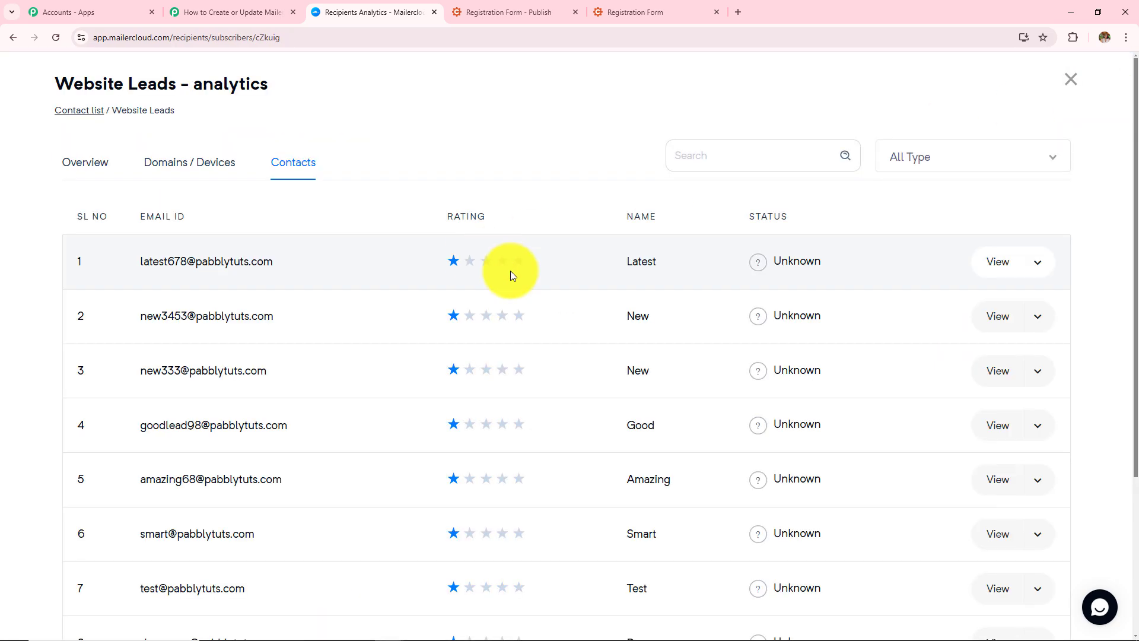
left_click(218, 9)
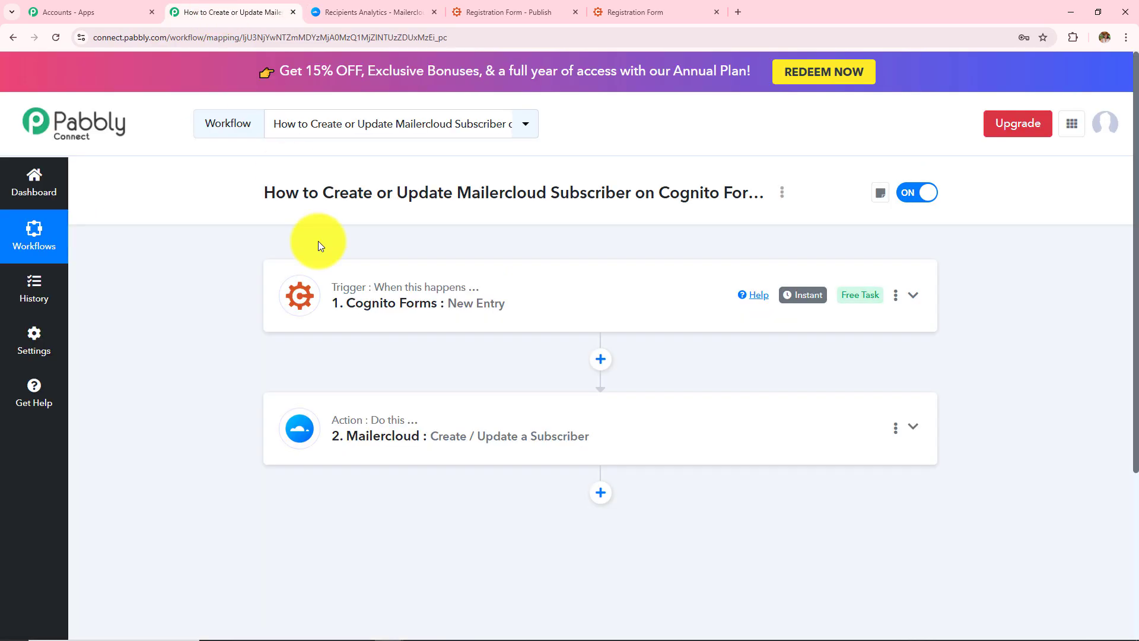